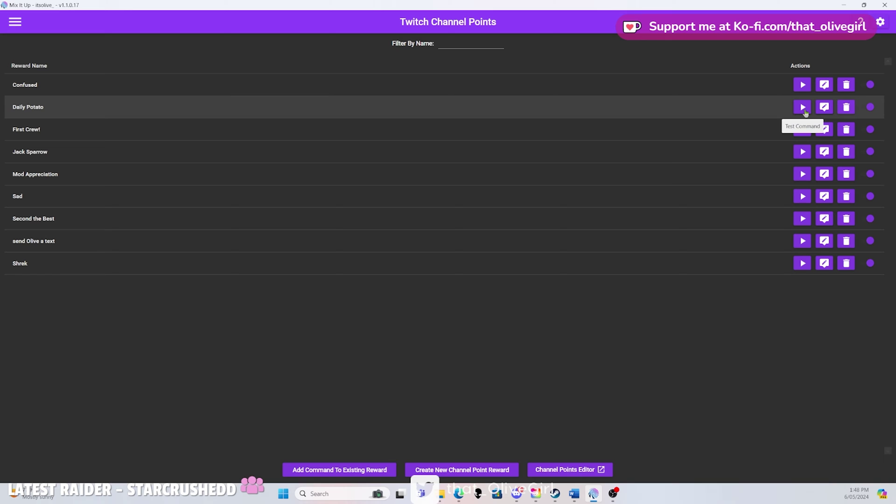
Step: Test-run the Daily Potato reward, then create a new inventory named 'Twitch Stuff - Test'
left_click(803, 108)
left_click(387, 310)
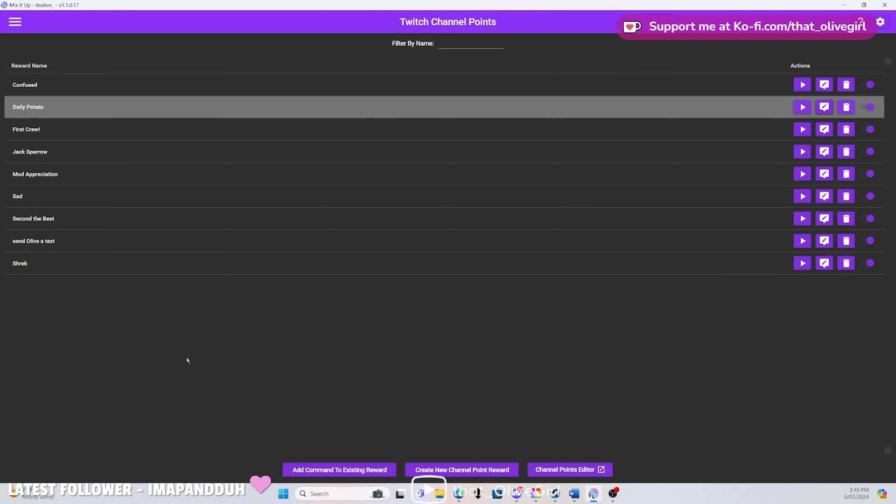
left_click(15, 23)
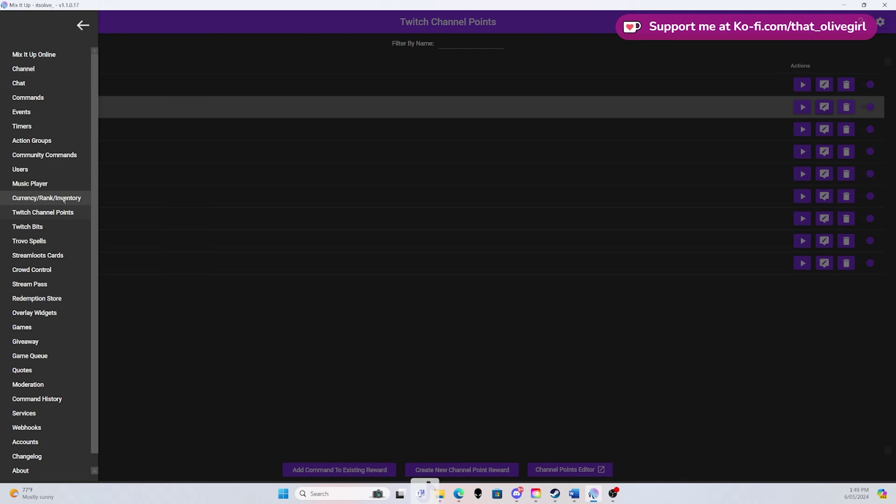
left_click(64, 200)
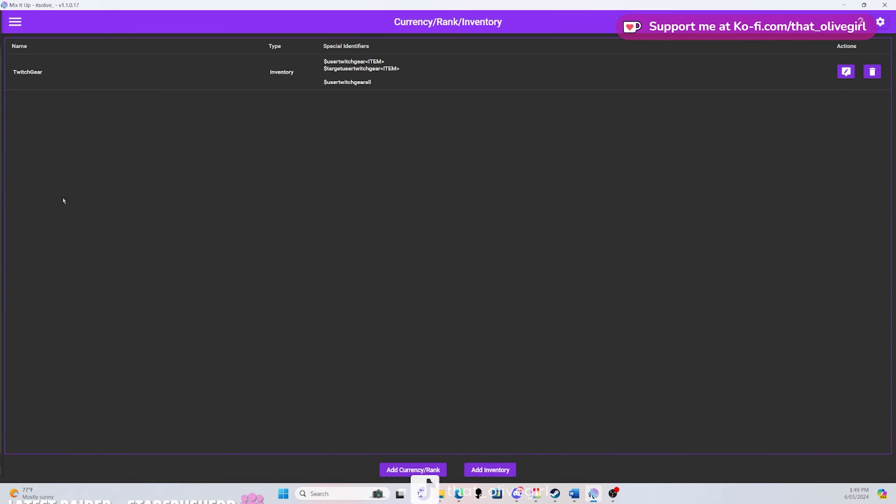
left_click(504, 471)
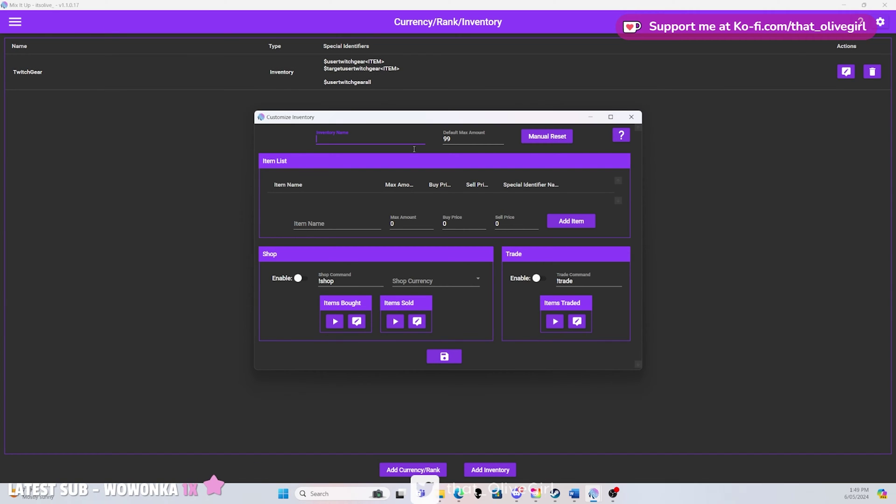
type("Tw")
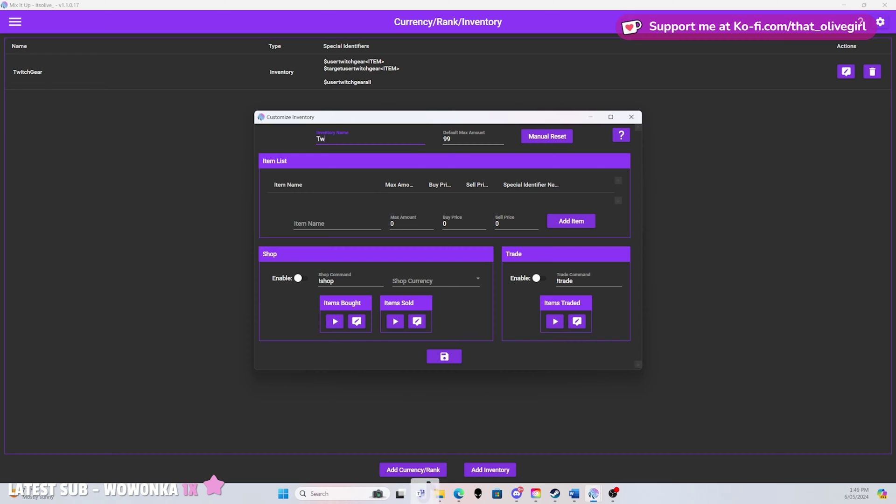
type("itch Stuf")
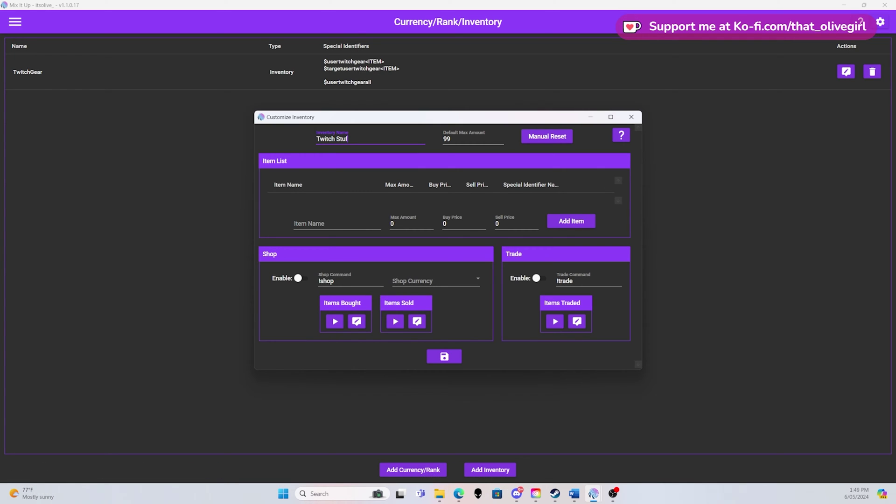
type("f - Test")
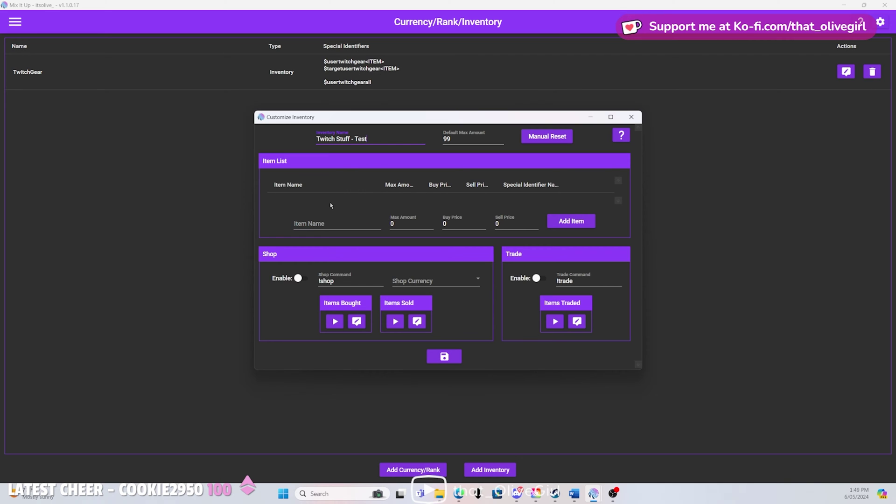
Step: Add a 'Daily Check-in' item to the inventory and save it
left_click(328, 223)
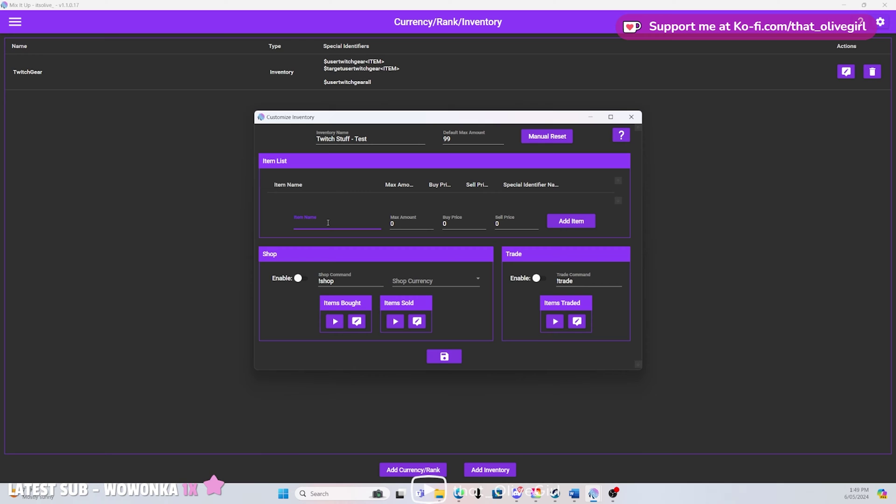
type("Daily Check-in")
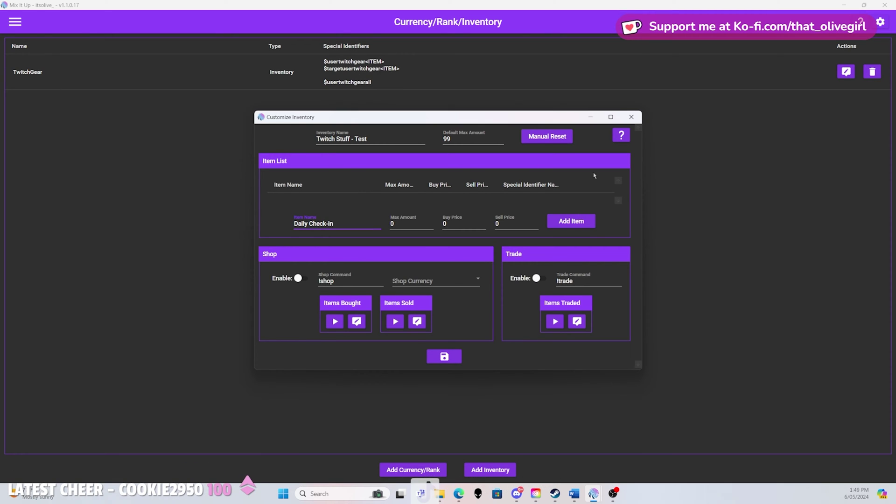
left_click(552, 223)
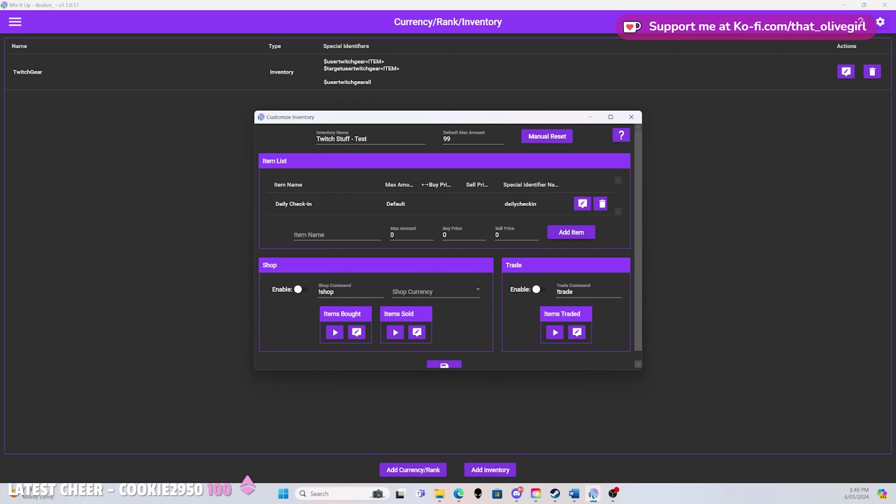
left_click(518, 207)
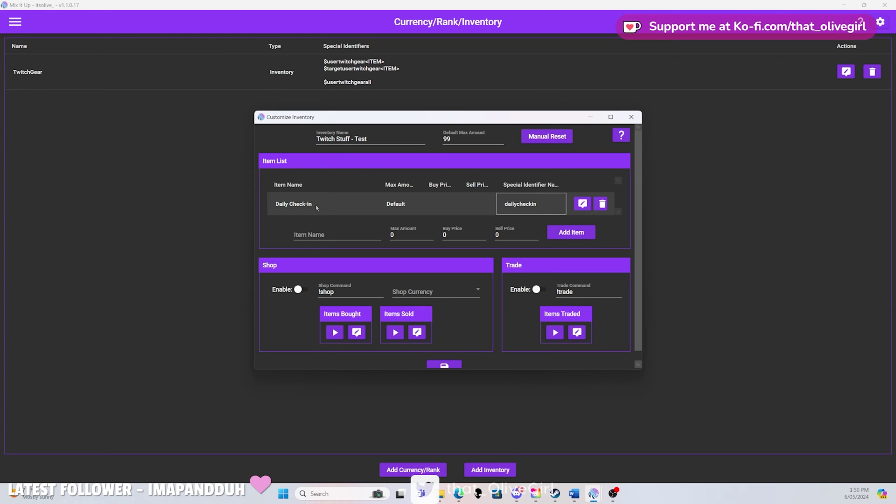
left_click(519, 216)
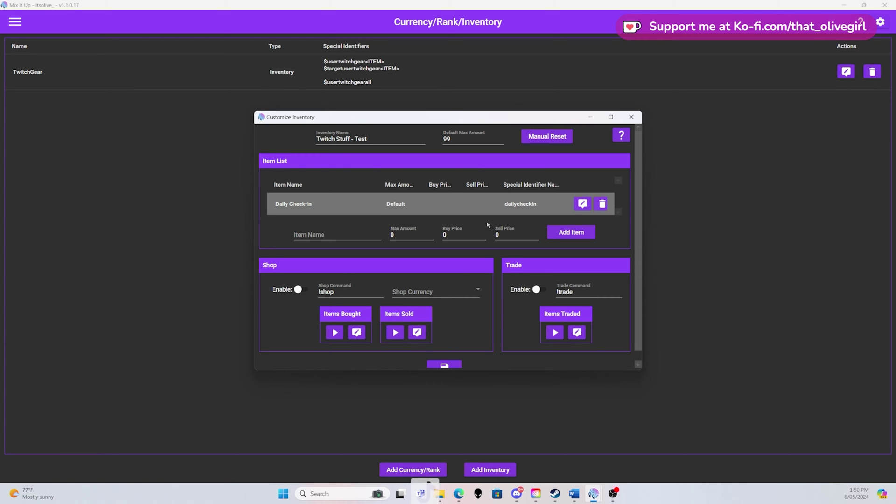
scroll(465, 350, "down", 1)
left_click(449, 356)
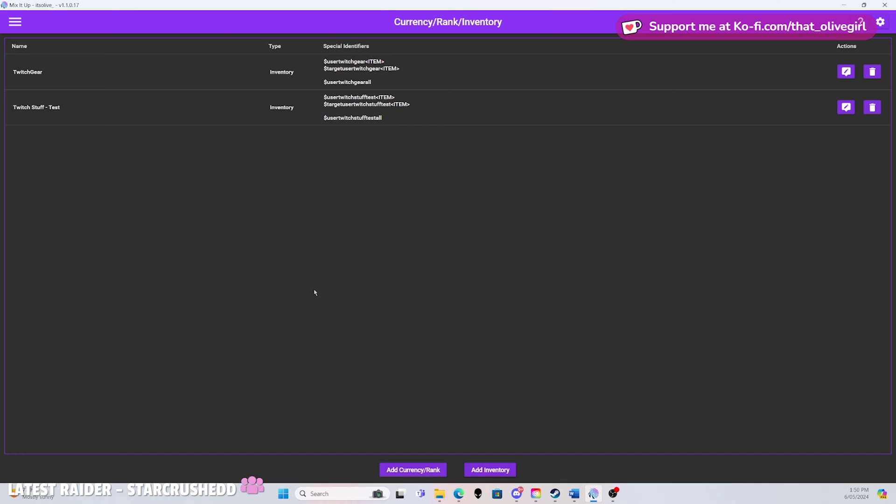
Step: Create a channel point reward named 'Daily Check-In' and dismiss the success message
left_click(15, 24)
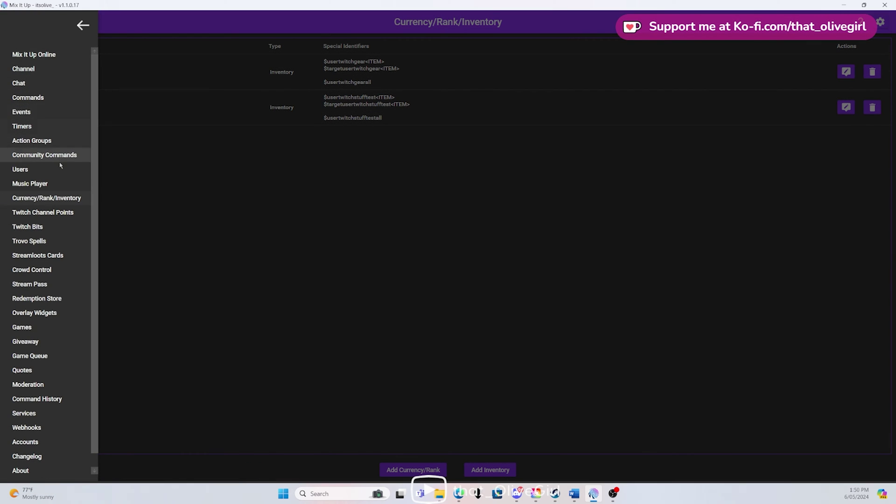
left_click(60, 213)
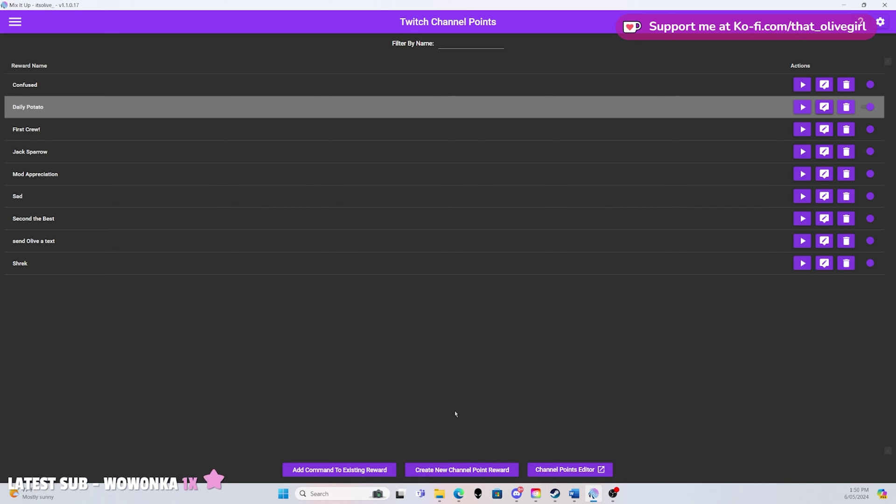
left_click(473, 473)
type("Dai")
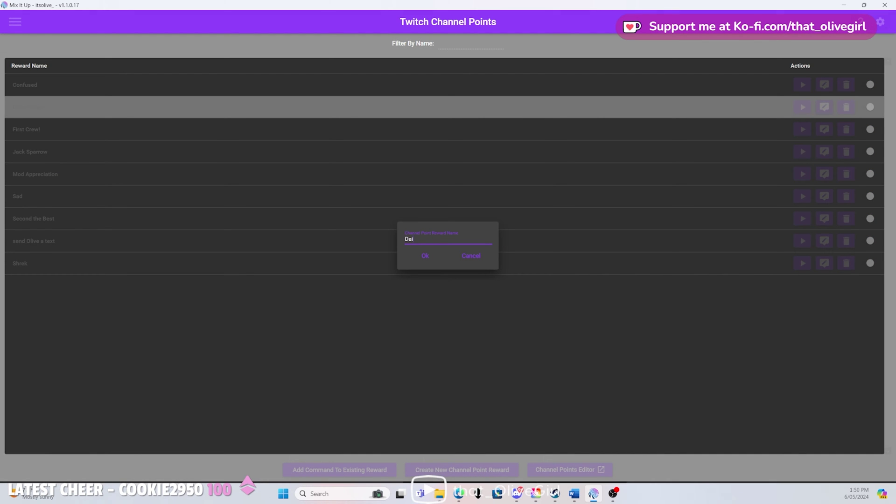
type("ly Check-In")
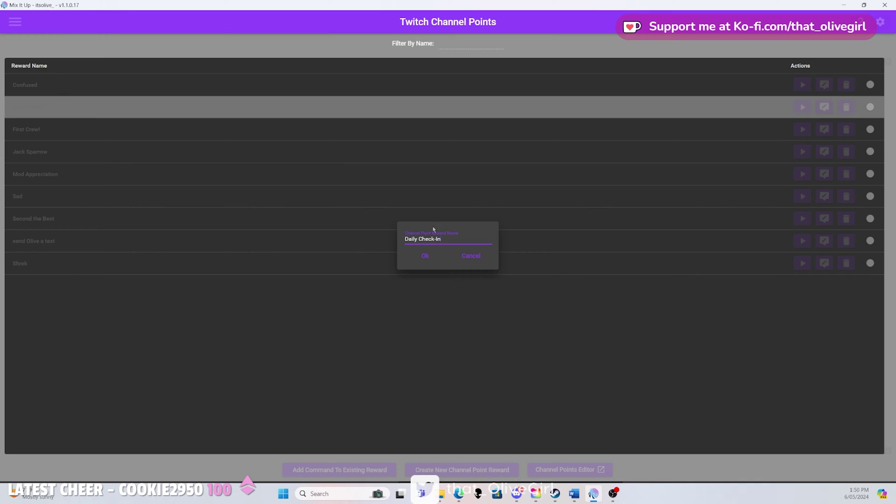
left_click(422, 256)
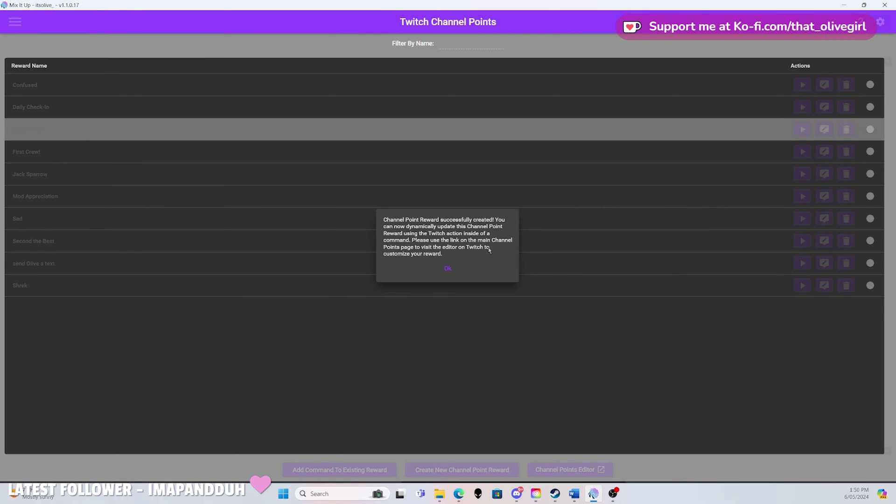
left_click(456, 272)
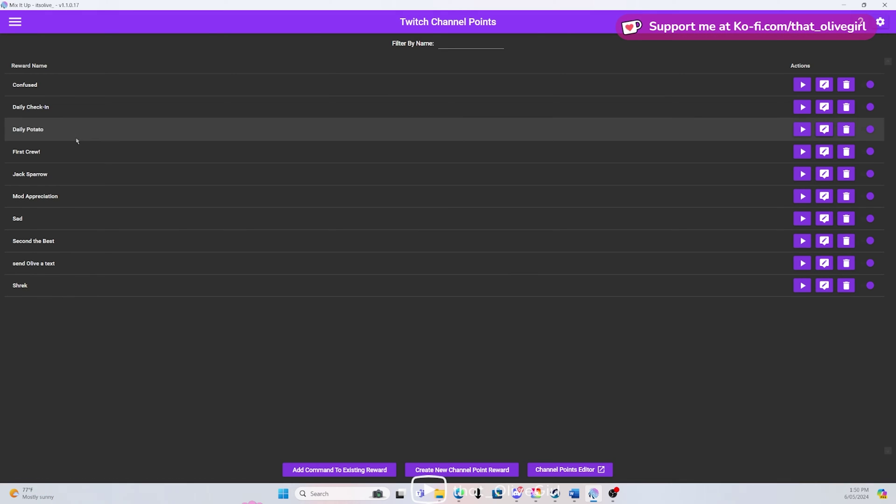
Step: Open the Daily Check-In reward's command and add a Chat Message action
left_click(63, 108)
double_click(600, 113)
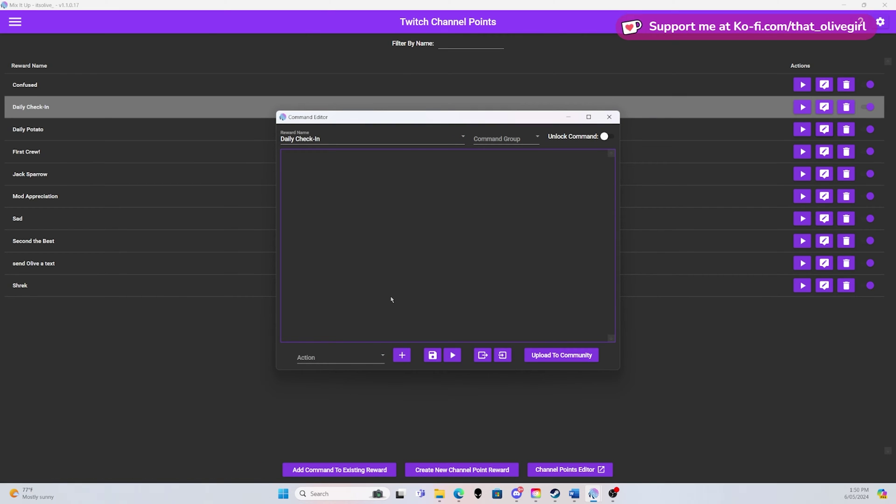
left_click(351, 358)
scroll(343, 231, "up", 2)
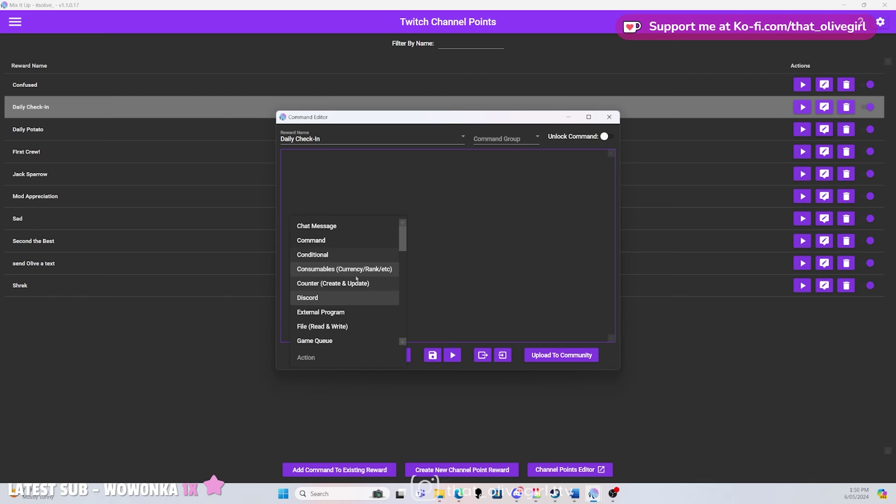
left_click(346, 226)
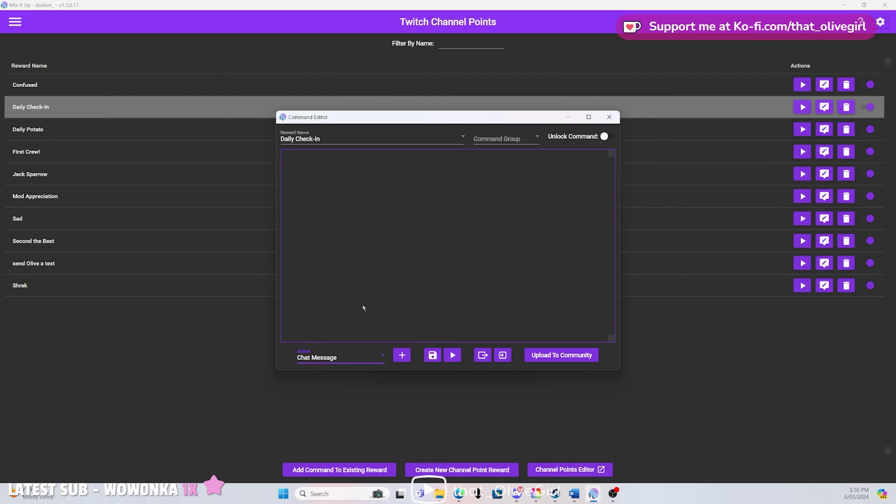
left_click(403, 360)
Step: Type the message '$username has checked in the channel.'
left_click(338, 210)
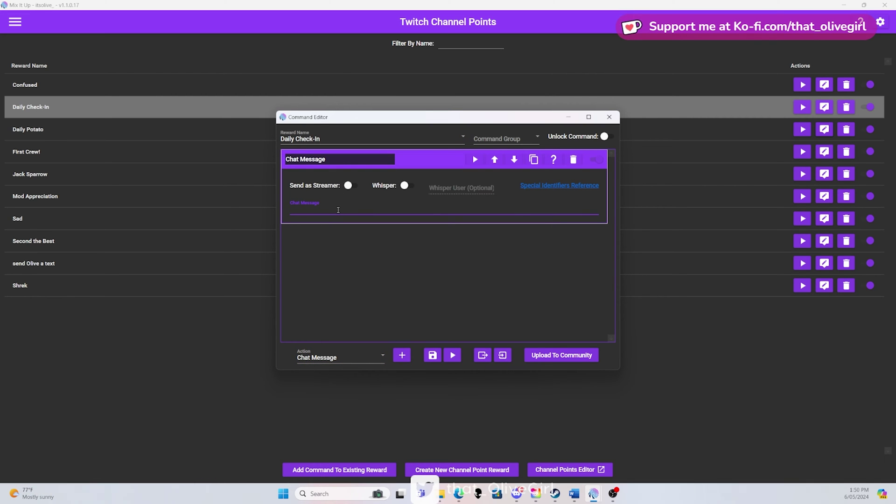
type("$username")
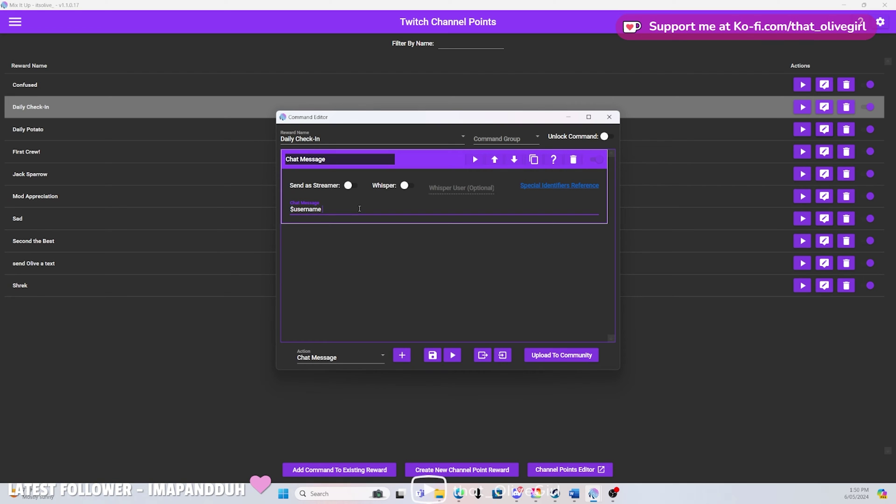
type(" had")
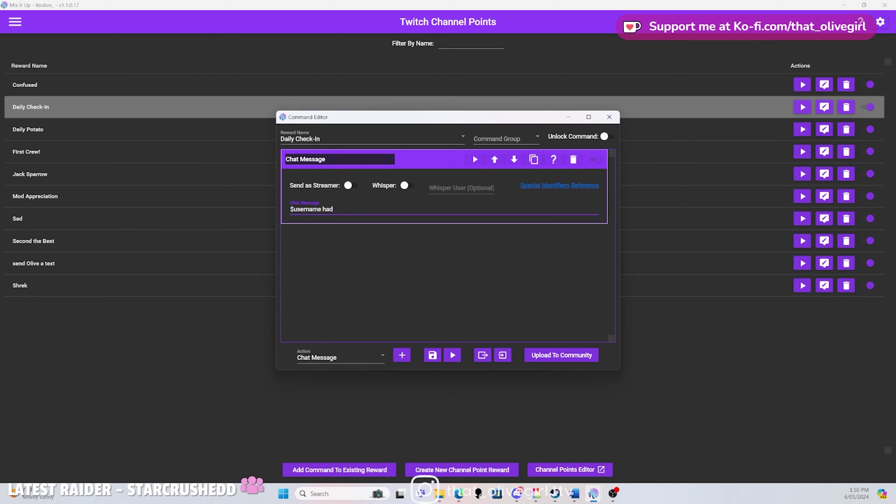
key("BackSpace")
type("s checked")
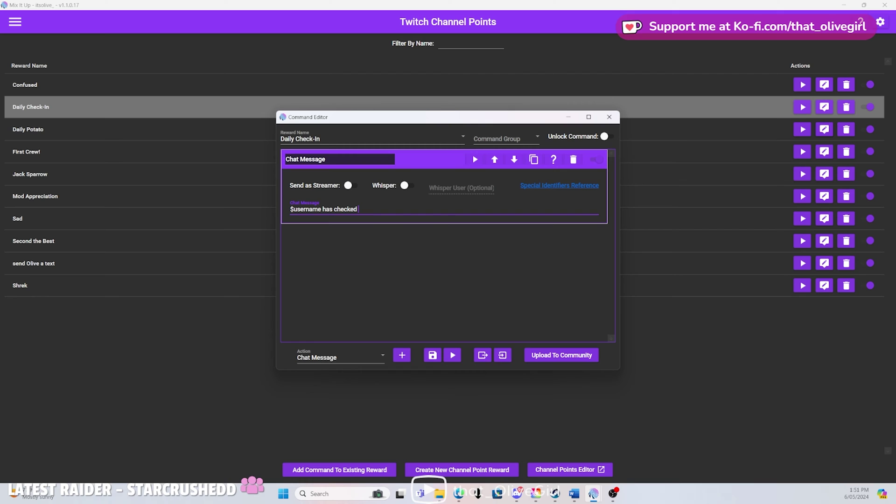
type(" in the cha")
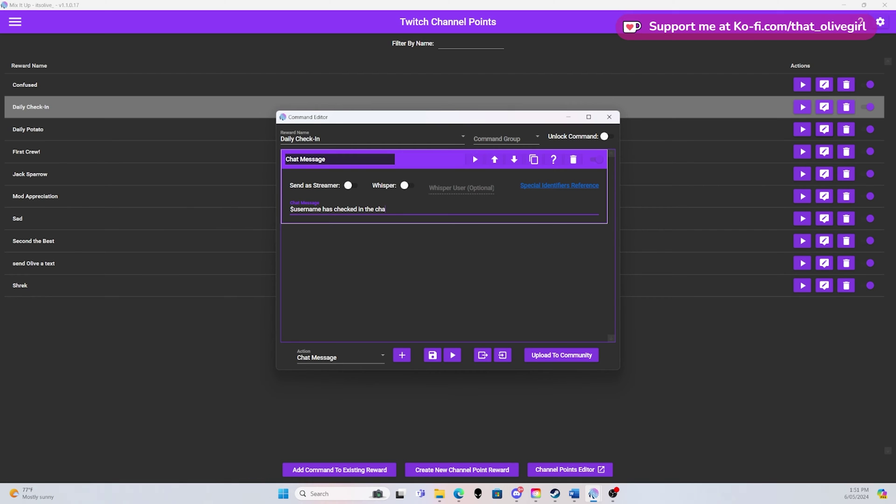
type("nnel.")
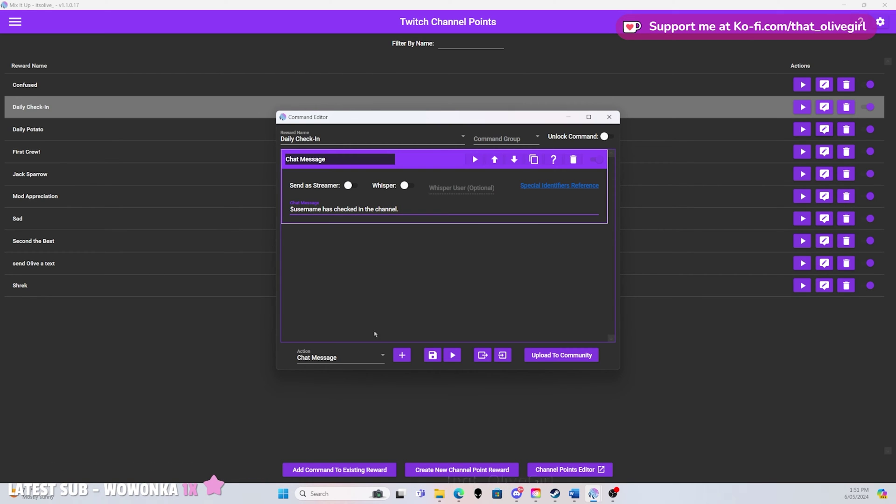
Step: Add a Consumables action giving the user 1 Daily Check-in from Twitch Stuff - Test
left_click(369, 357)
scroll(354, 289, "down", 3)
scroll(368, 285, "up", 3)
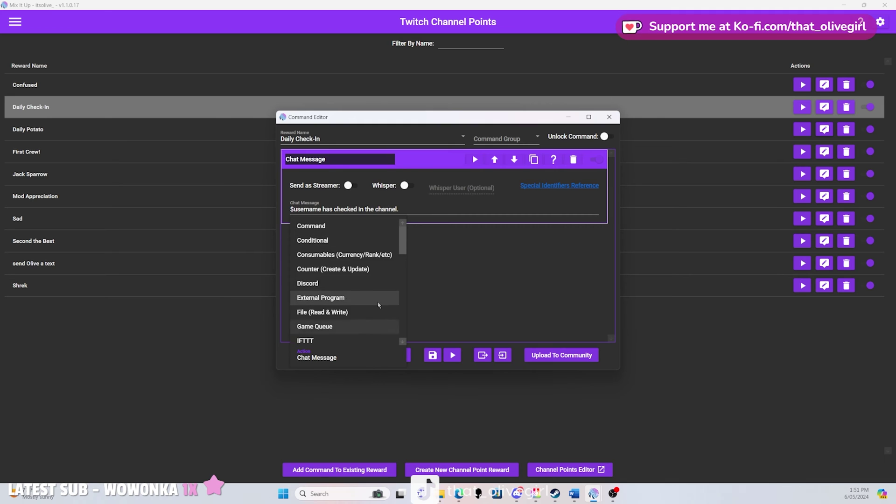
left_click(364, 255)
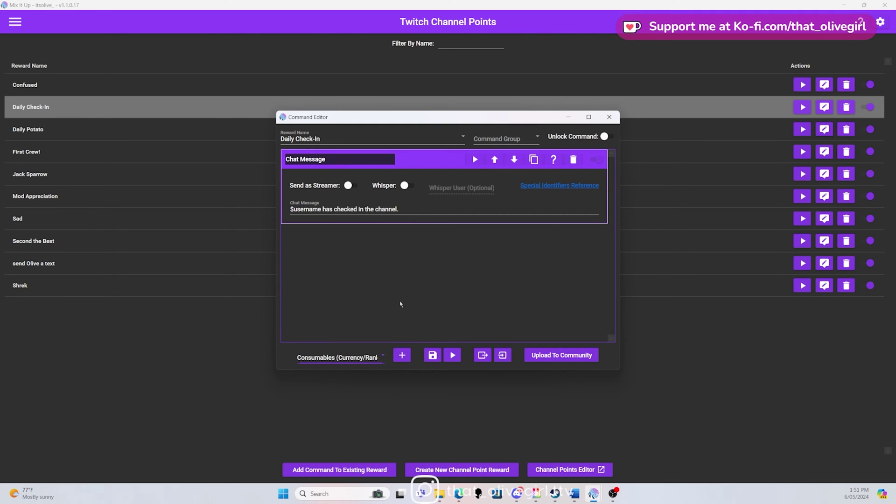
left_click(400, 355)
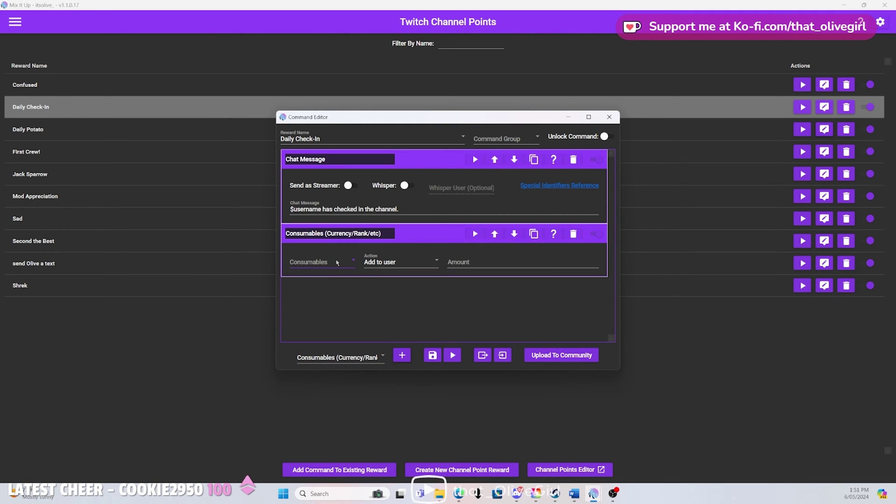
left_click(335, 291)
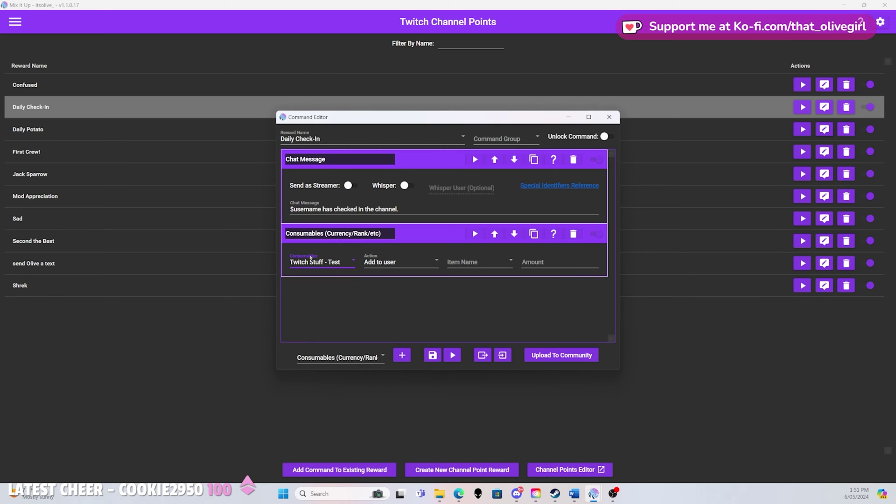
left_click(408, 264)
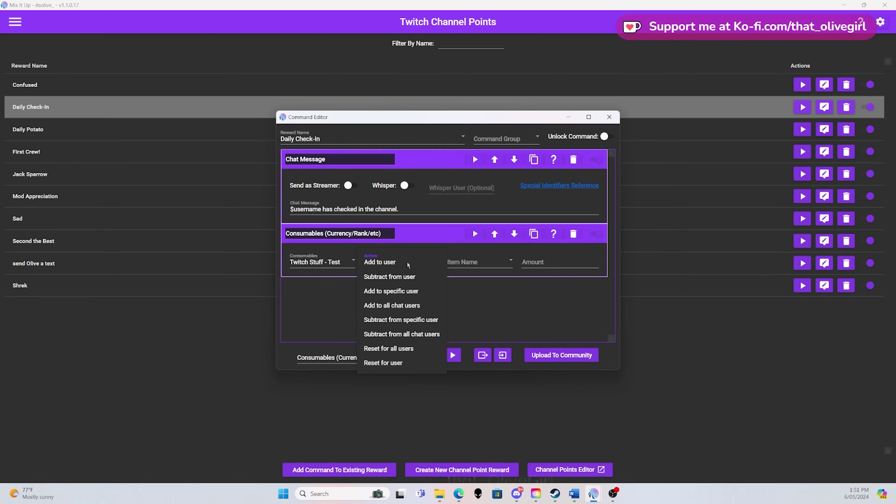
left_click(408, 264)
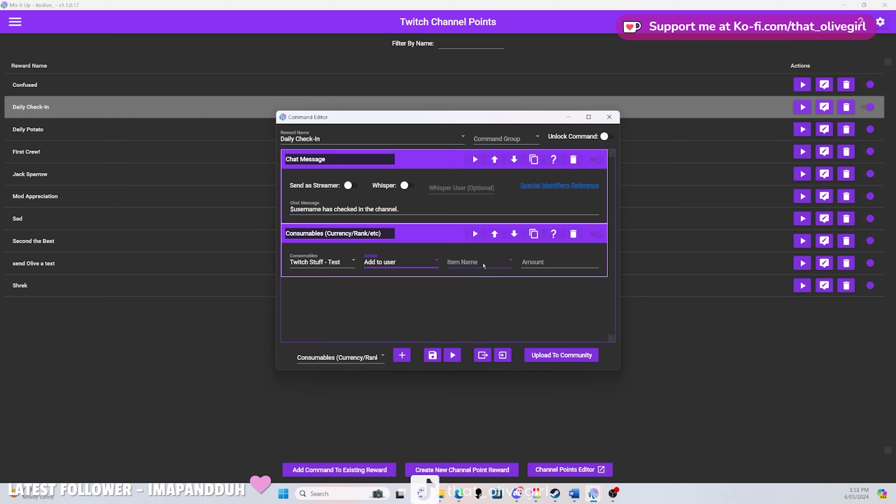
left_click(483, 271)
left_click(480, 277)
left_click(541, 265)
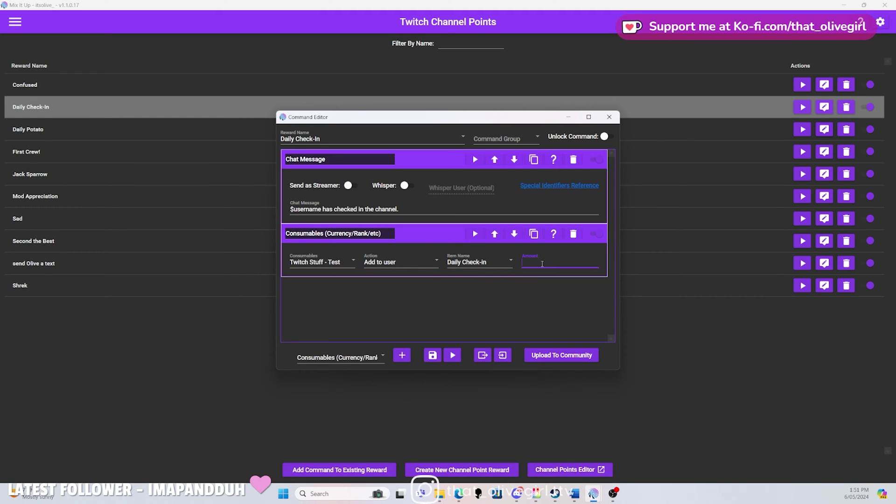
type("1")
left_click(541, 290)
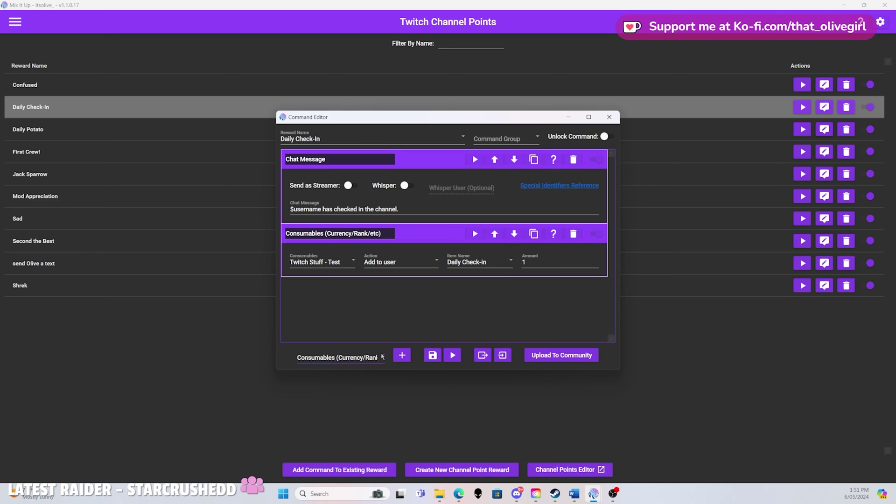
Step: Add a second Chat Message action with a '$username checked in the channel' text
left_click(382, 358)
scroll(343, 261, "up", 2)
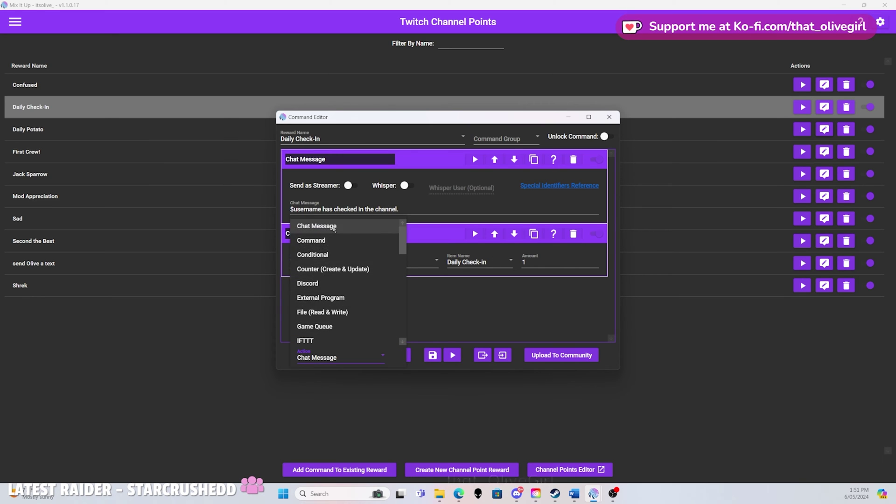
left_click(317, 226)
left_click(402, 355)
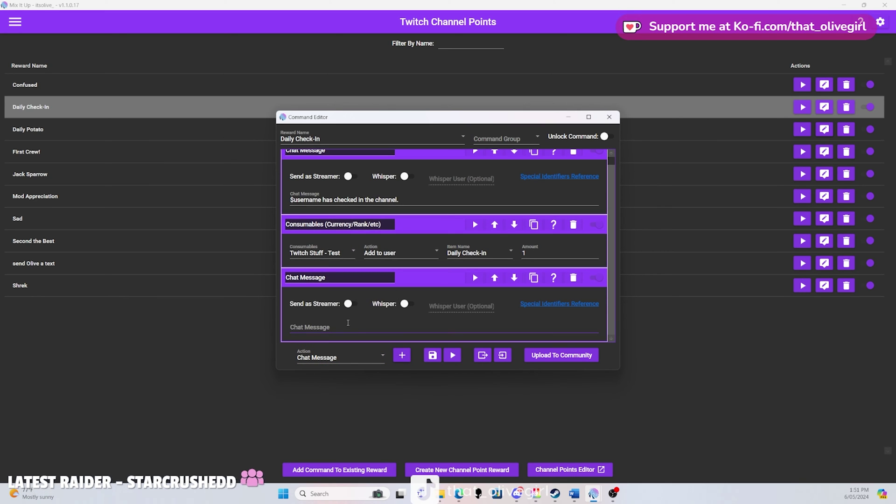
left_click(345, 321)
type("$ u")
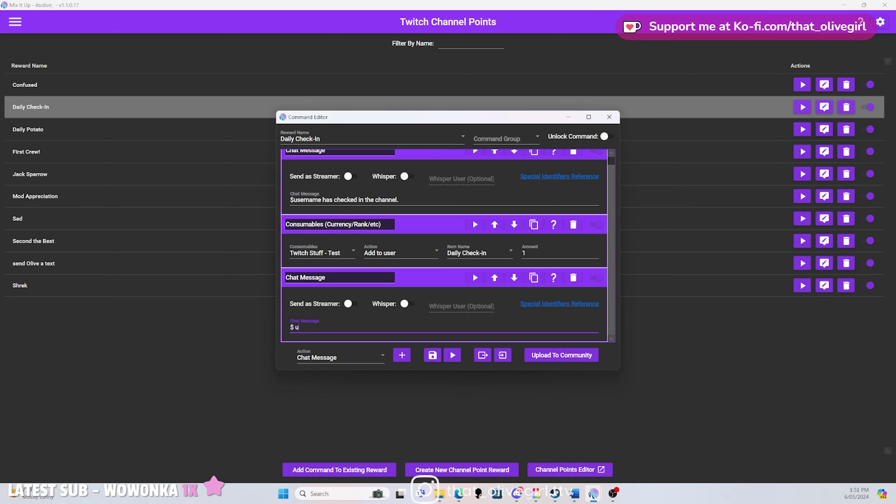
type("sername")
key("BackSpace")
key("BackSpace")
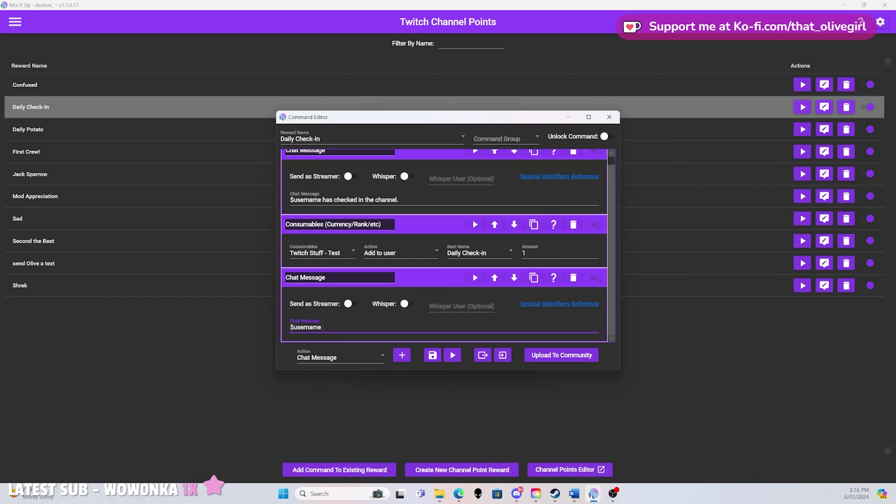
type("ecked in the channe")
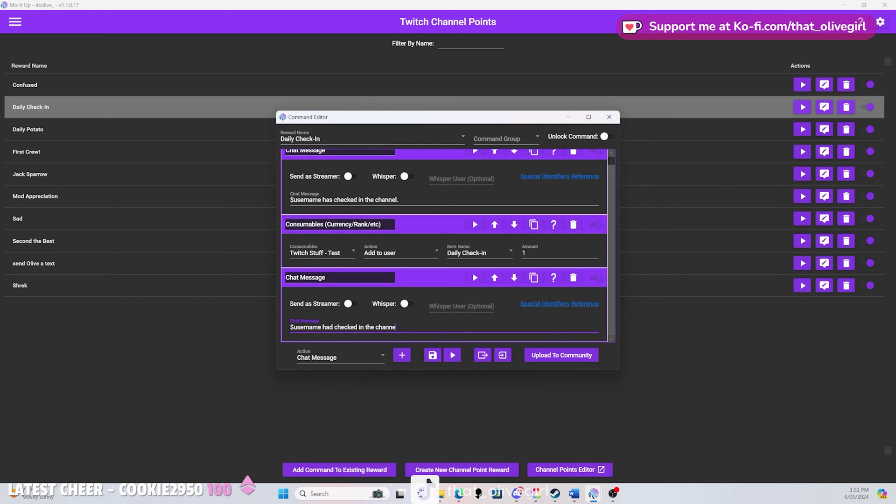
type("l")
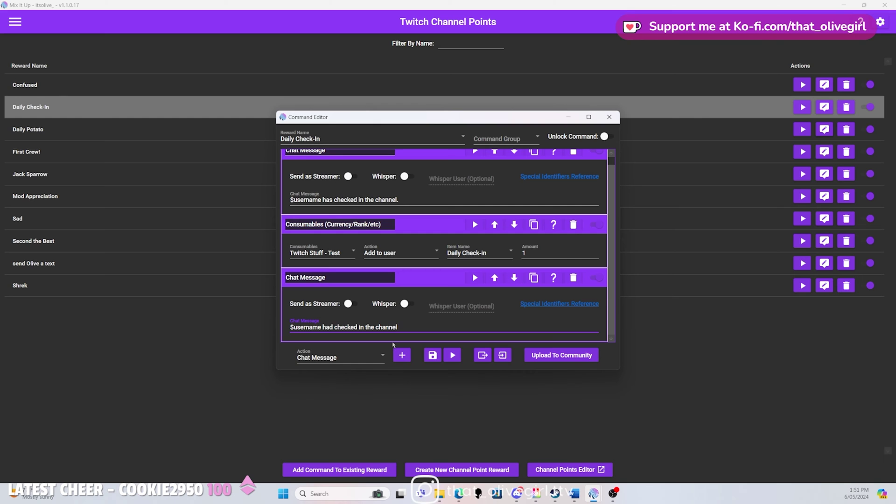
Step: Save the Daily Check-In command, open Daily Potato's command, and select its last chat message
left_click(433, 355)
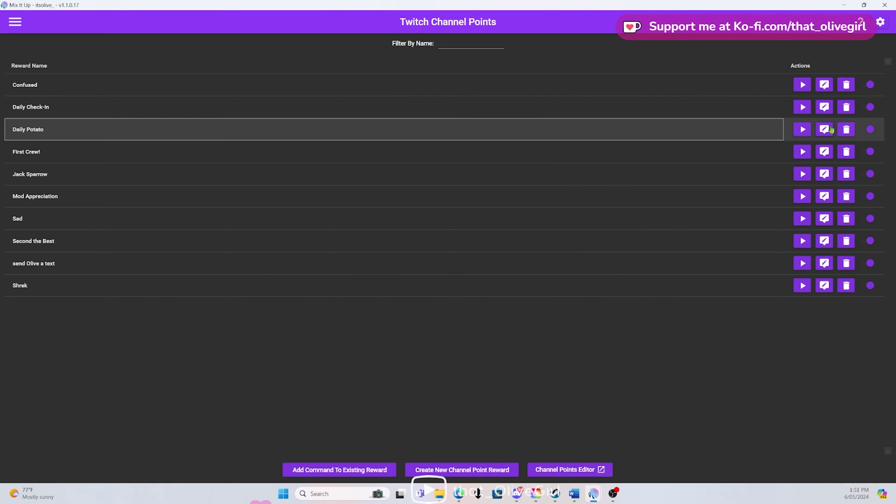
left_click(825, 129)
left_click(381, 224)
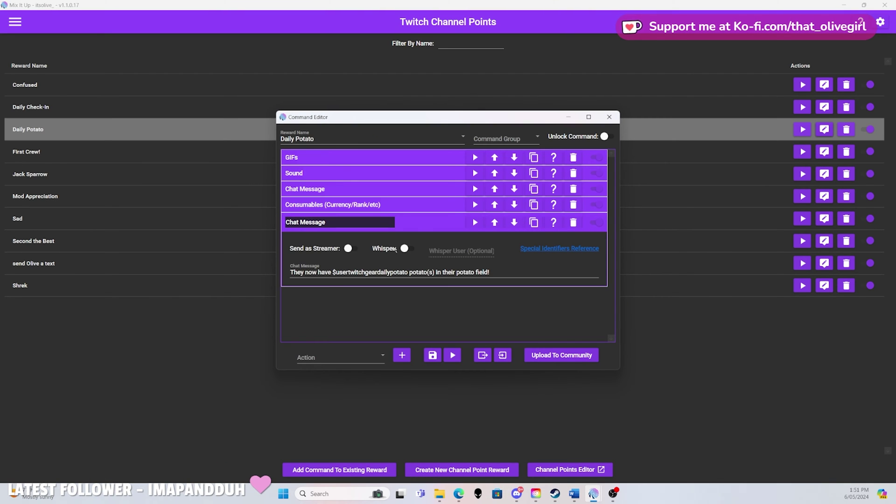
left_click(292, 272)
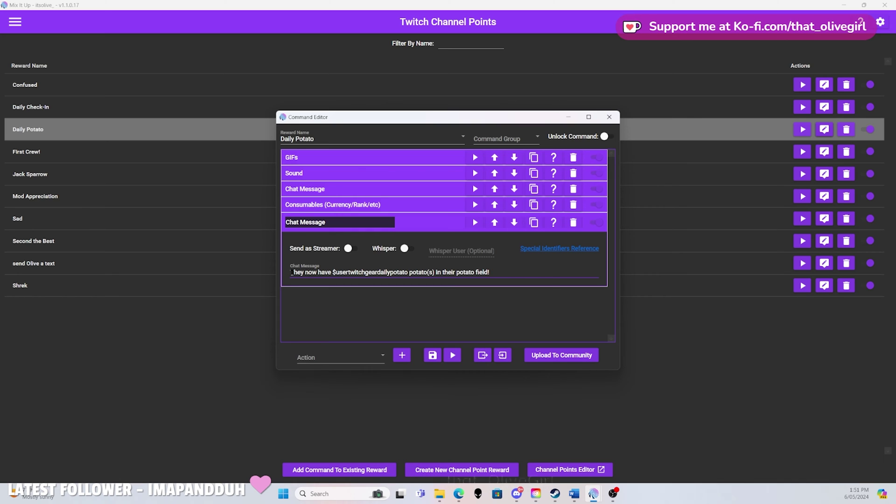
left_click_drag(290, 273, 540, 273)
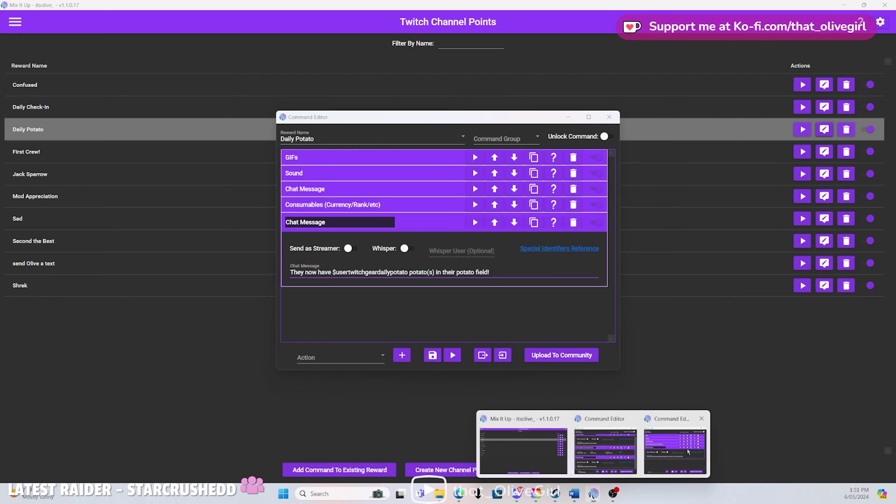
Step: Replace Daily Check-In's second chat message with the copied Daily Potato message
mouse_move(594, 493)
left_click(602, 449)
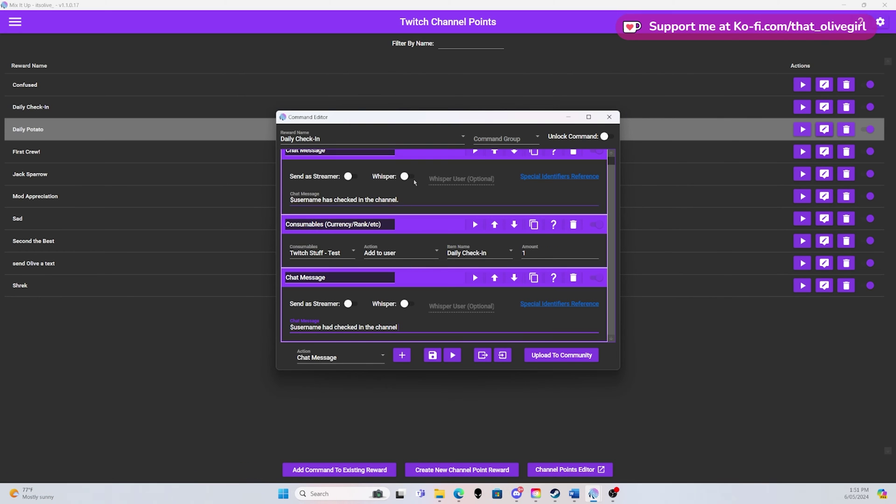
triple_click(344, 327)
type("They now have $usertwitchgeardailypotato potato(s) in their potato field!")
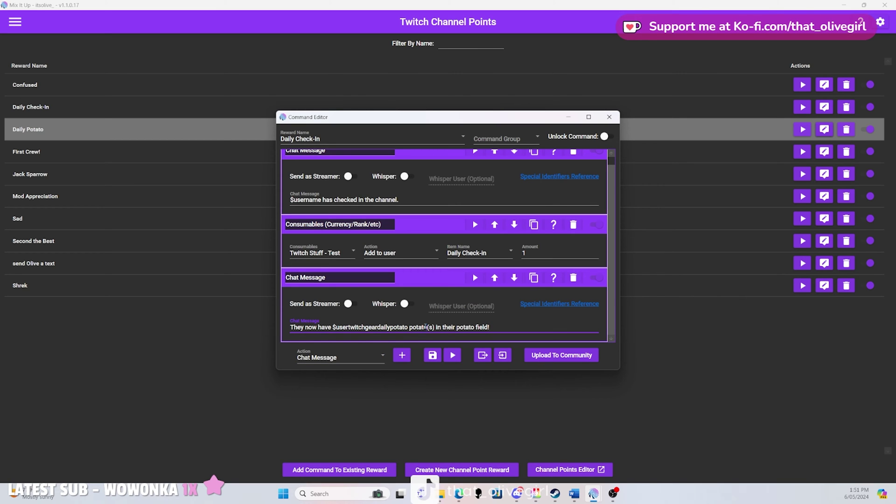
left_click_drag(425, 327, 411, 327)
Step: Reword it to 'They now have checked into the stream $usertwitchstufftestdailycheckin time(s)!'
type("checke")
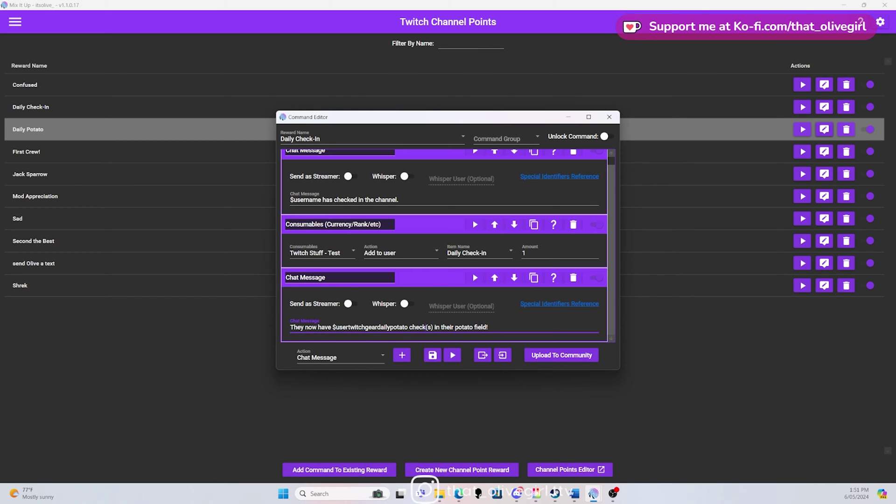
type("d into th")
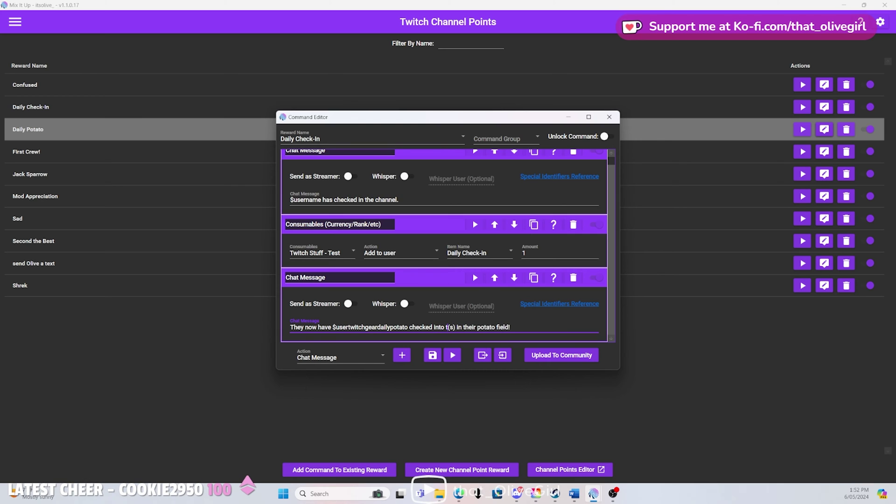
type("e strea")
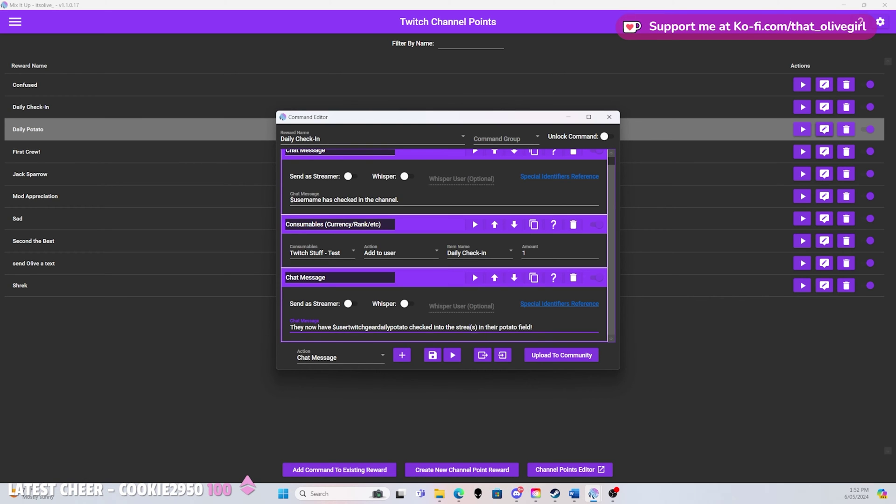
type("m")
key("BackSpace")
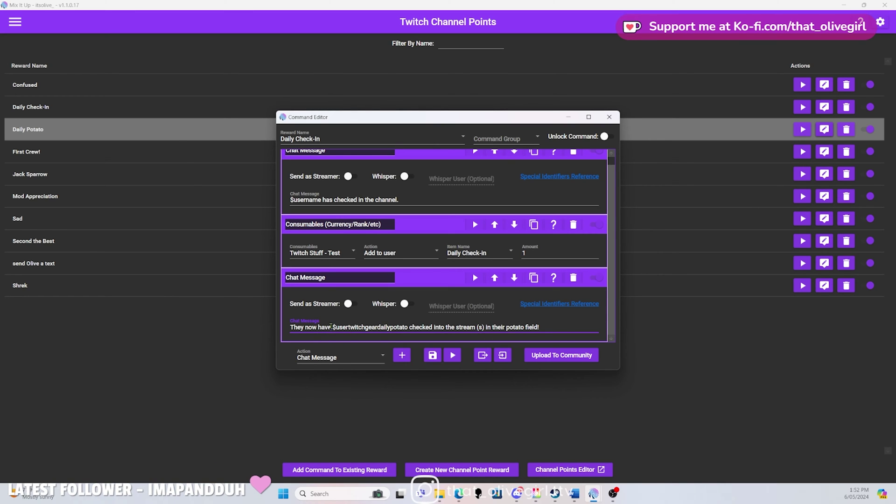
type("checked into ")
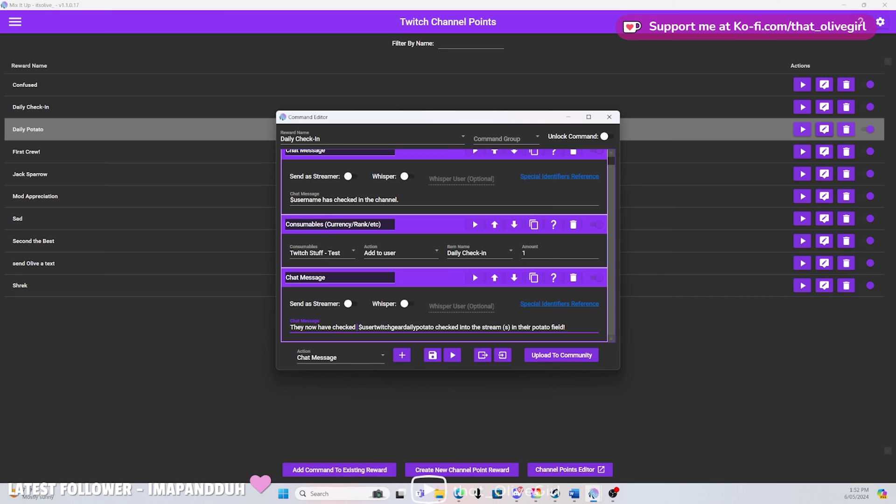
type("the stra")
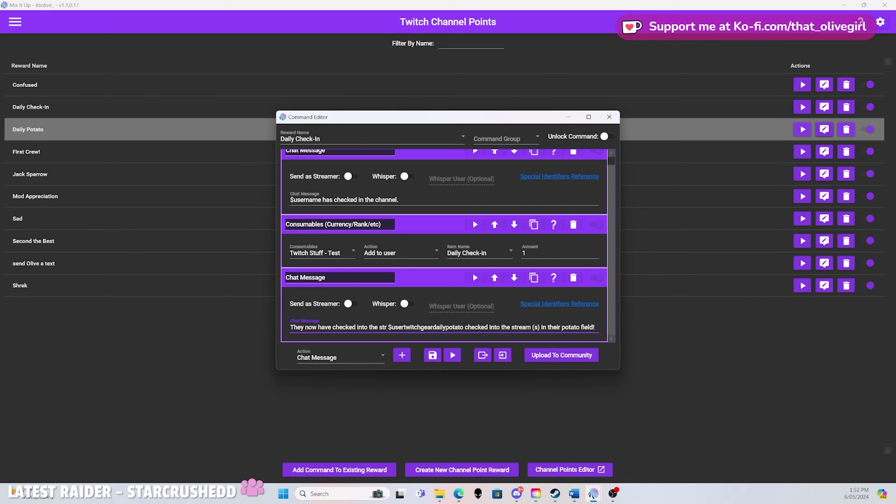
type("eam")
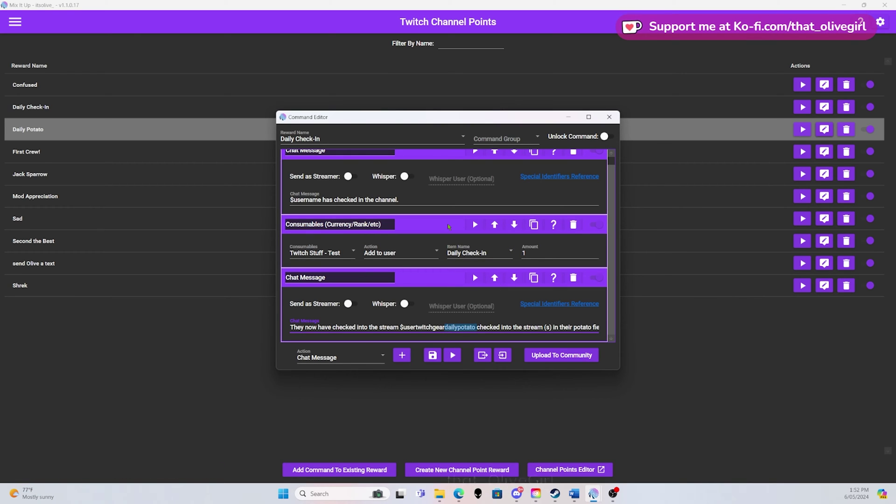
key("BackSpace")
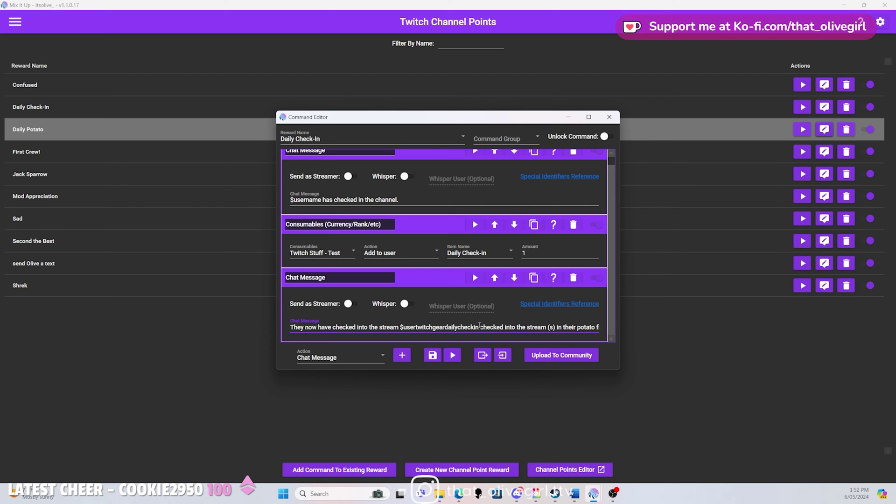
left_click_drag(481, 328, 548, 322)
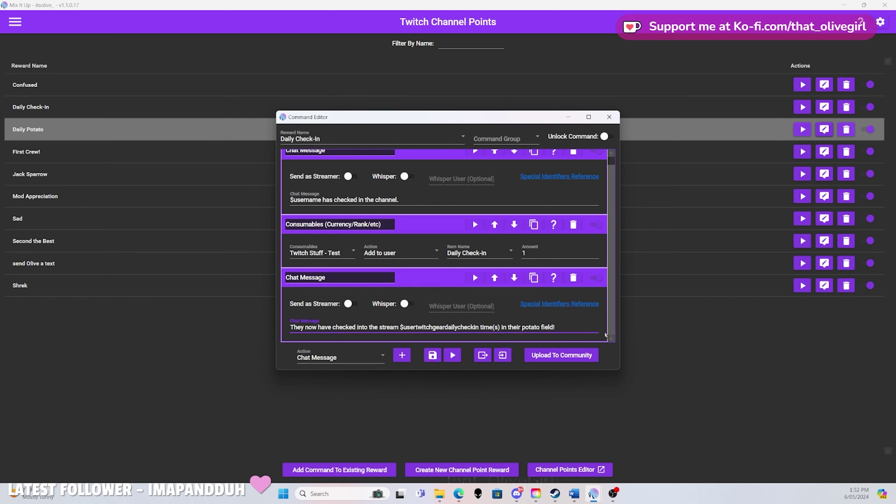
left_click_drag(583, 328, 502, 327)
key("BackSpace")
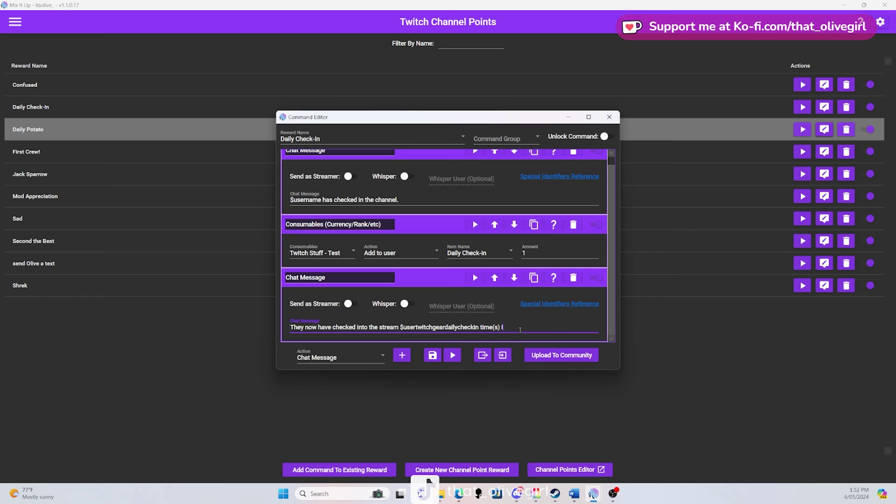
type("!")
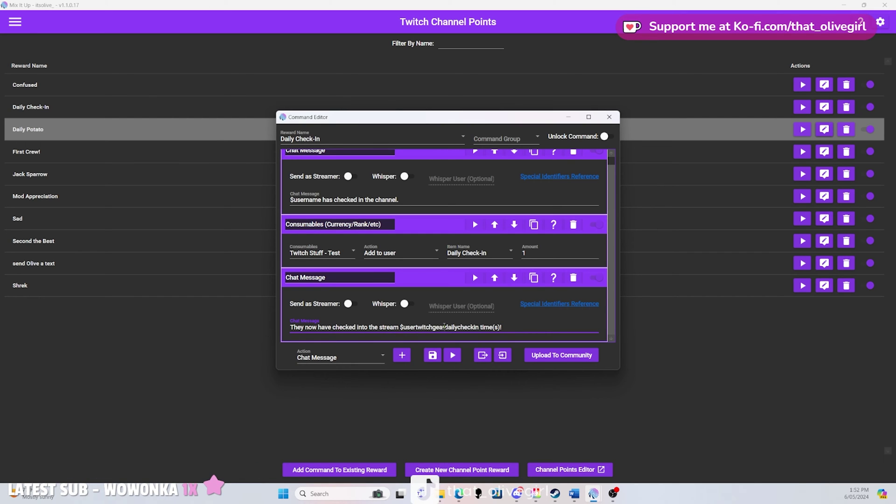
type("stufftest")
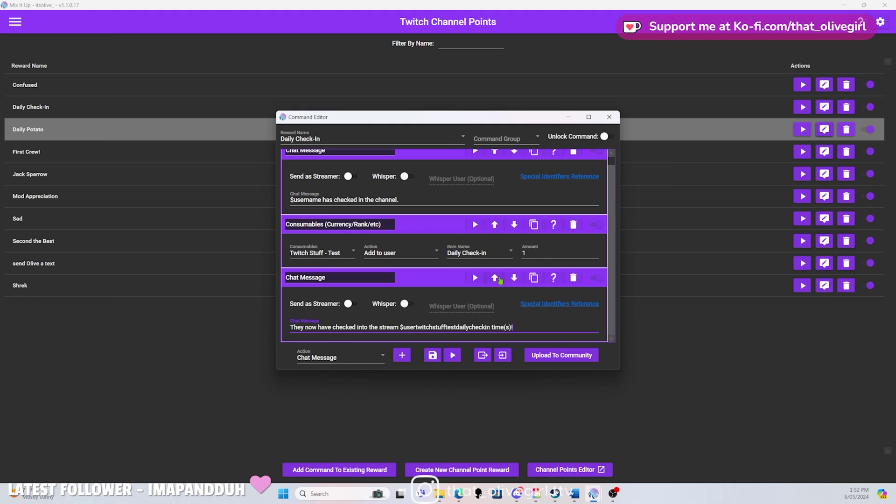
Step: Review the Daily Potato command's GIFs and Sound actions, then save and close it
left_click(433, 355)
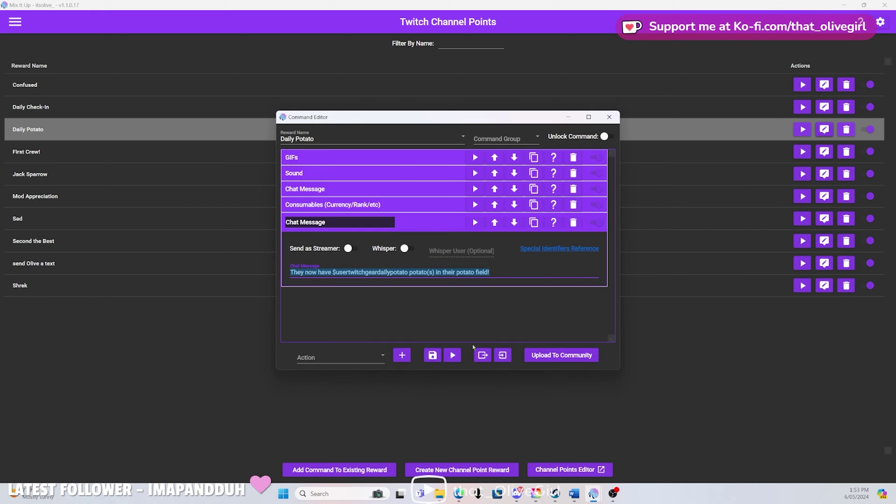
left_click(429, 222)
left_click(363, 154)
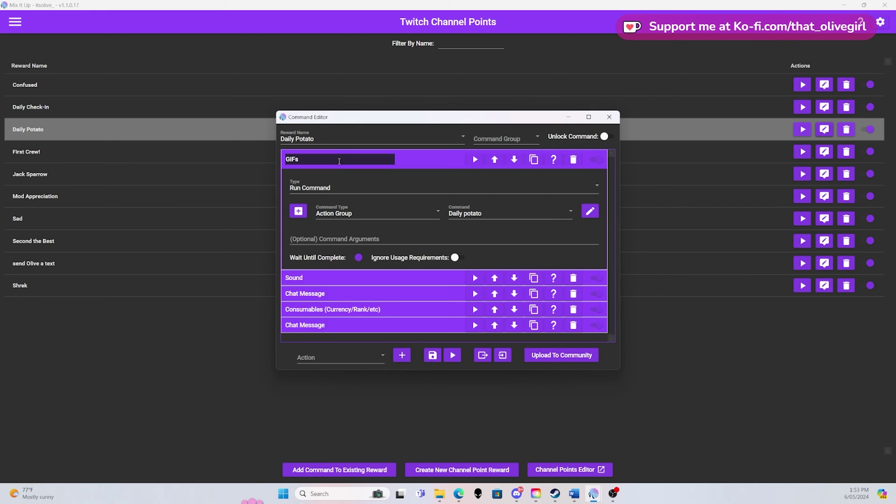
left_click(386, 280)
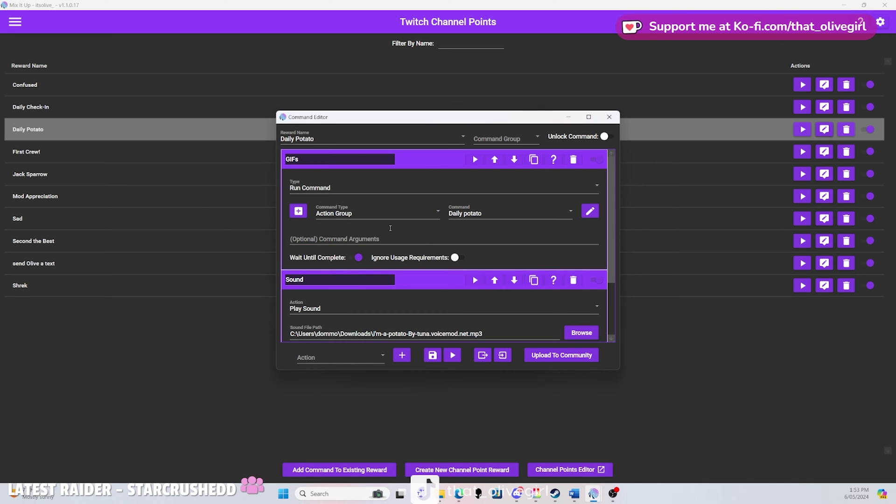
left_click(408, 159)
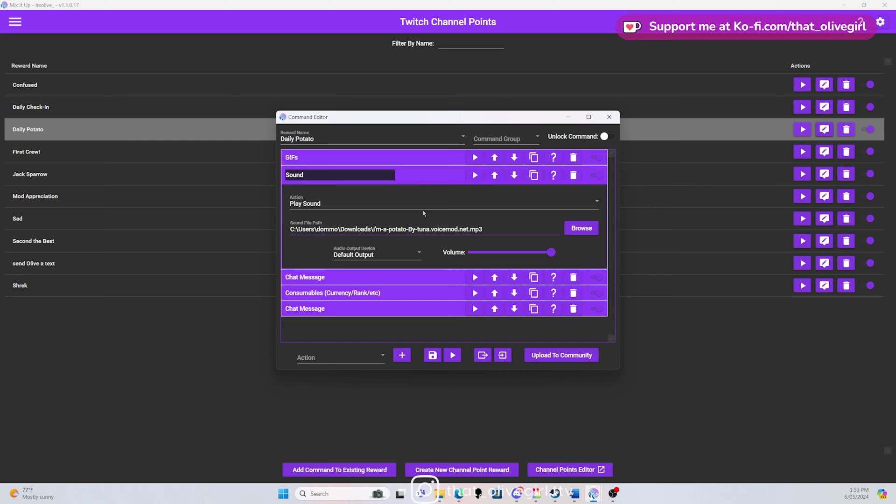
left_click(410, 175)
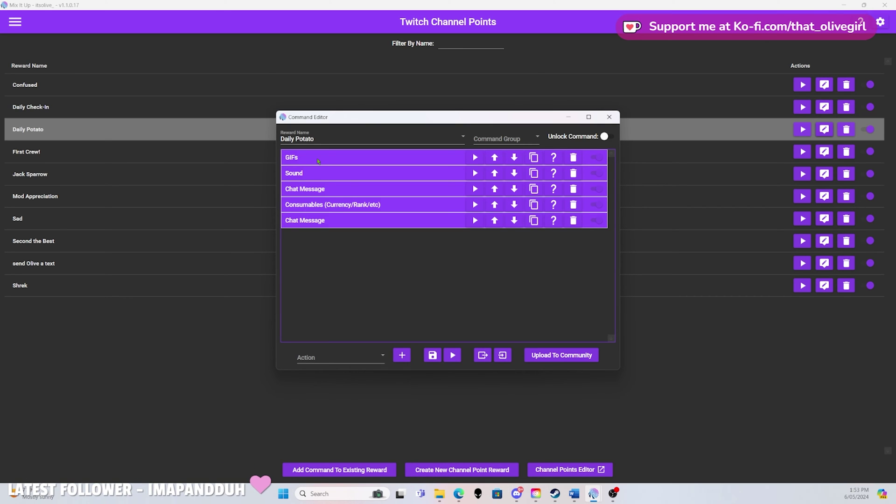
left_click(436, 356)
Step: Search GIPHY stickers for 'hello' and save the waving rabbit sticker as giphy (1).gif
mouse_move(458, 493)
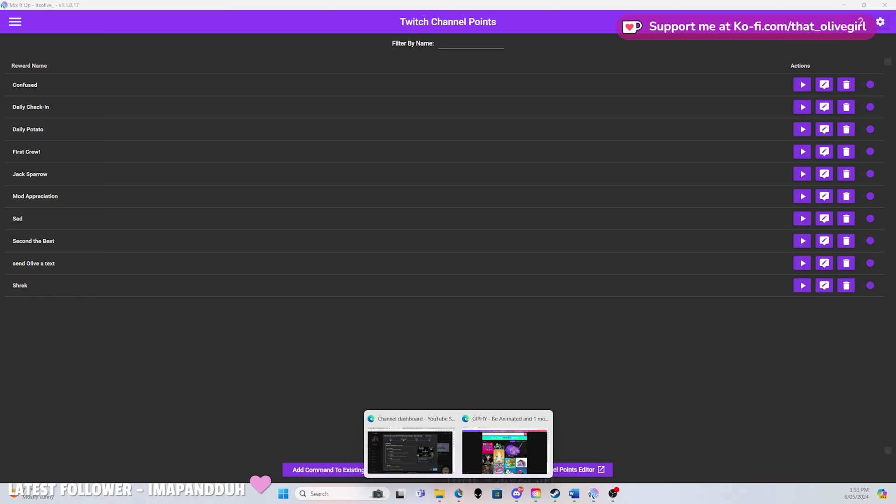
left_click(504, 450)
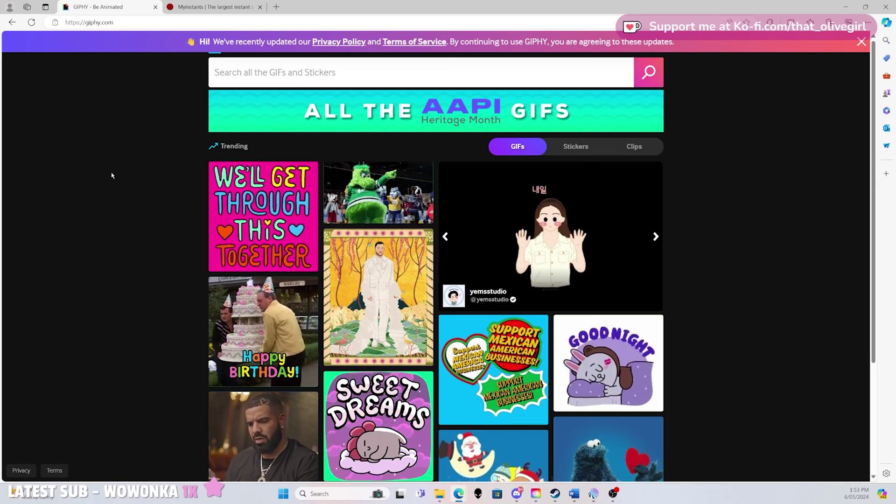
type("hello")
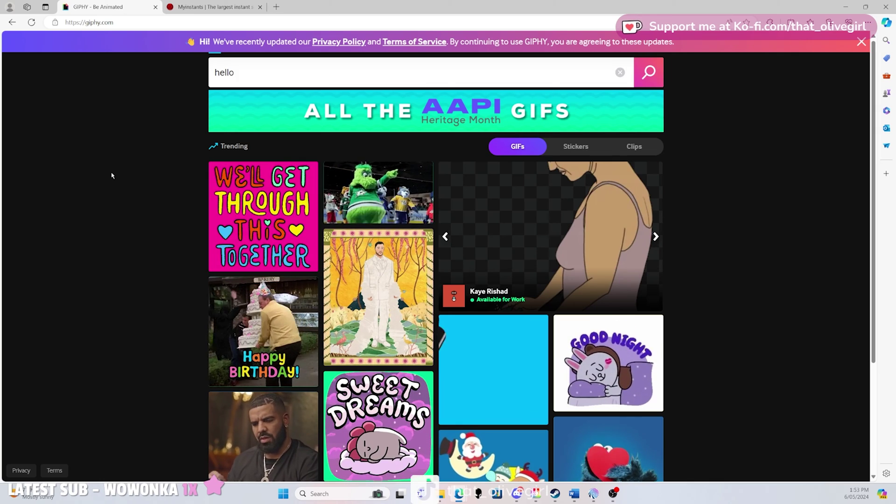
key("Return")
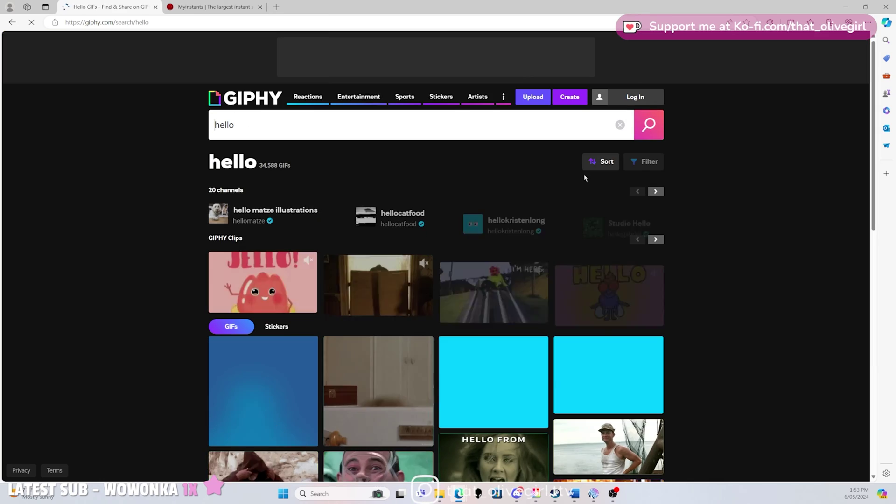
left_click(277, 326)
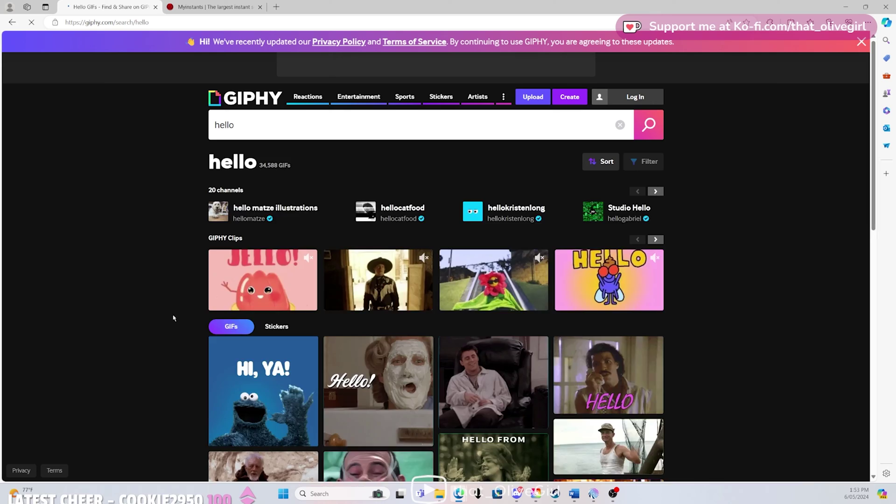
scroll(170, 310, "down", 3)
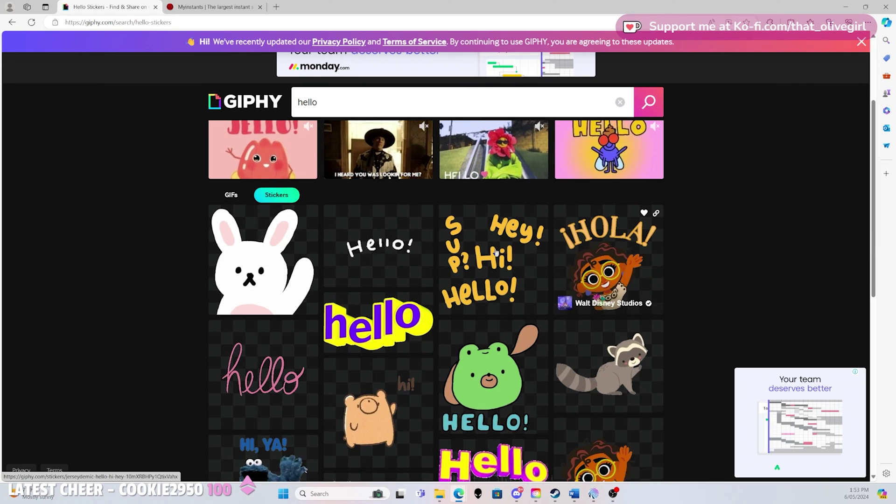
left_click(270, 264)
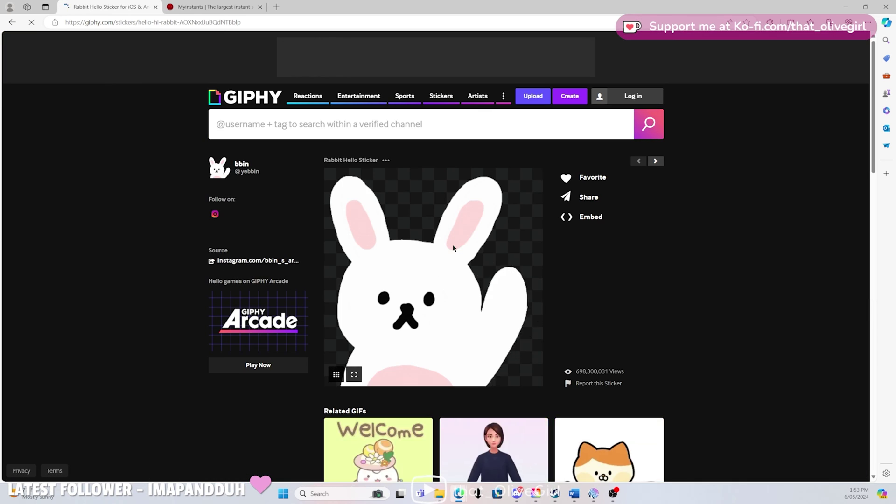
right_click(453, 246)
left_click(522, 273)
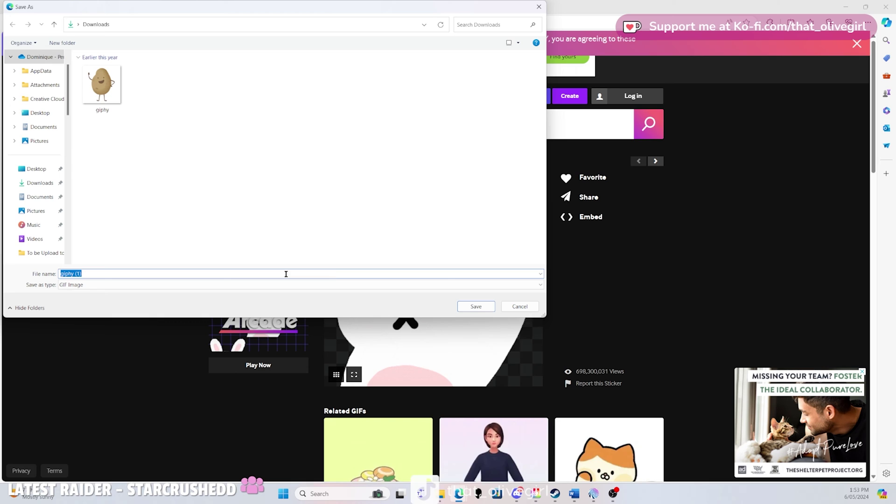
left_click(464, 307)
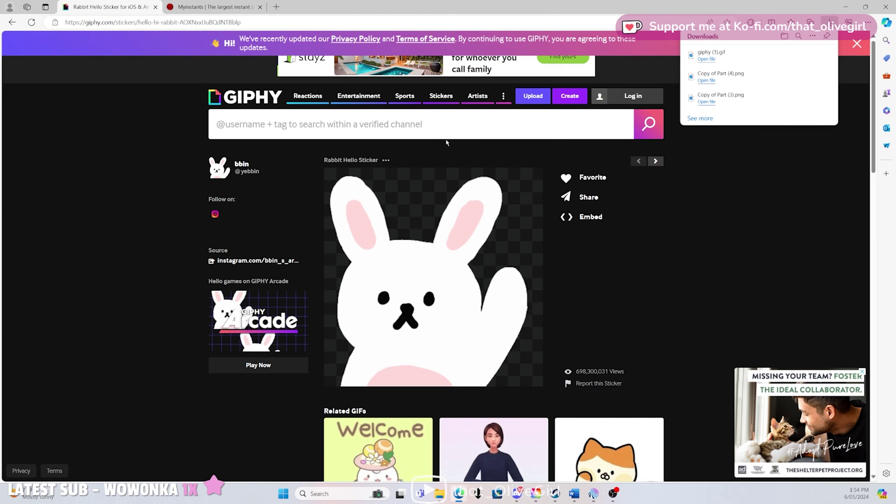
Step: Search GIPHY for 'pumpkin' and browse the sticker and GIF results
left_click(427, 124)
type("pumpkin")
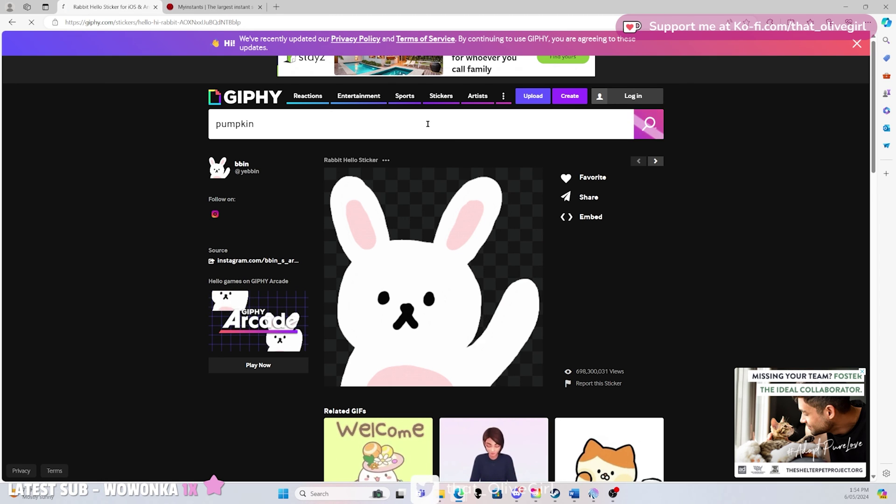
key("Return")
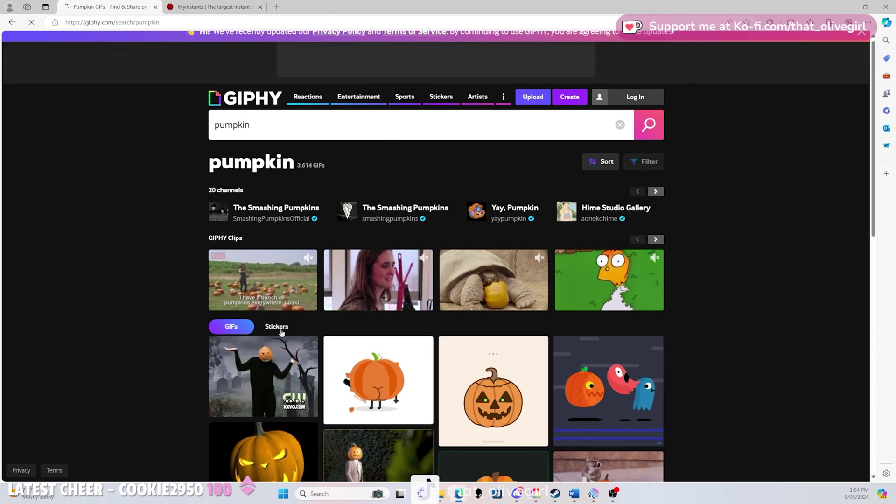
left_click(276, 326)
scroll(341, 332, "down", 4)
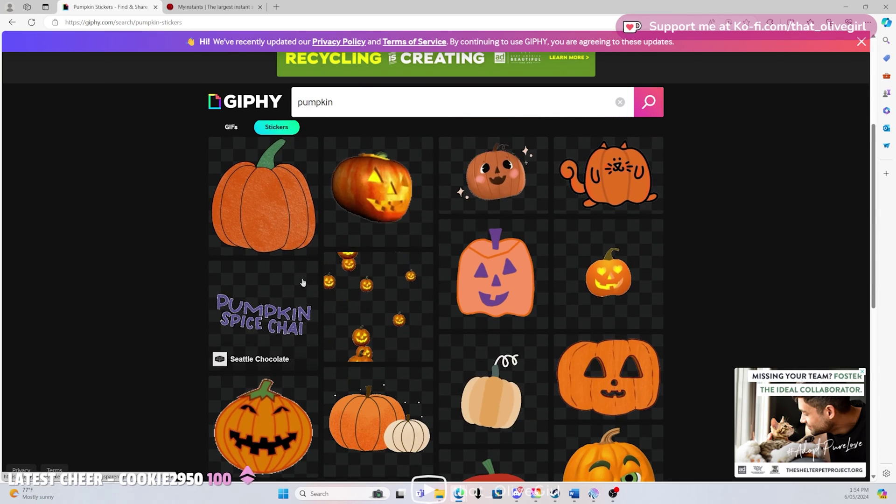
scroll(234, 233, "up", 3)
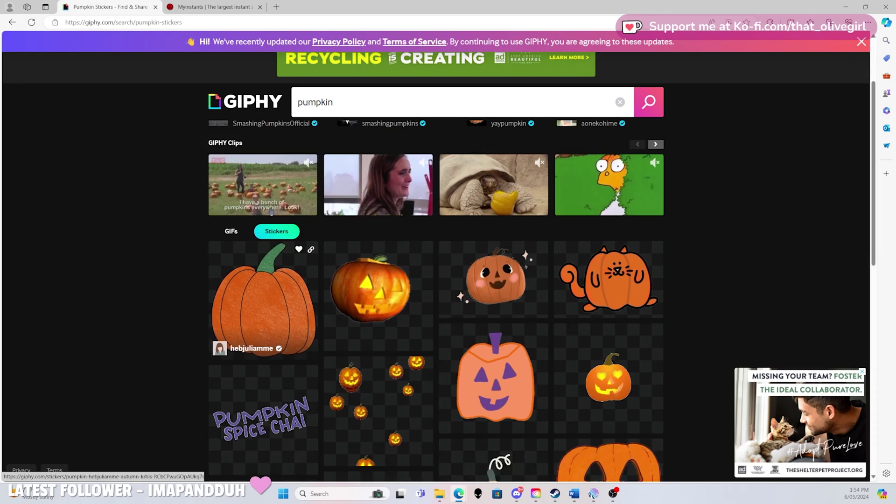
left_click(236, 266)
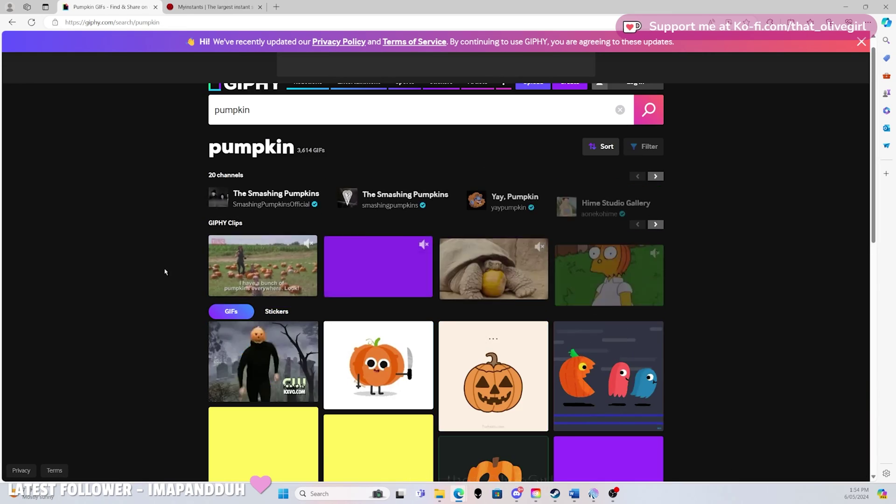
scroll(168, 275, "down", 4)
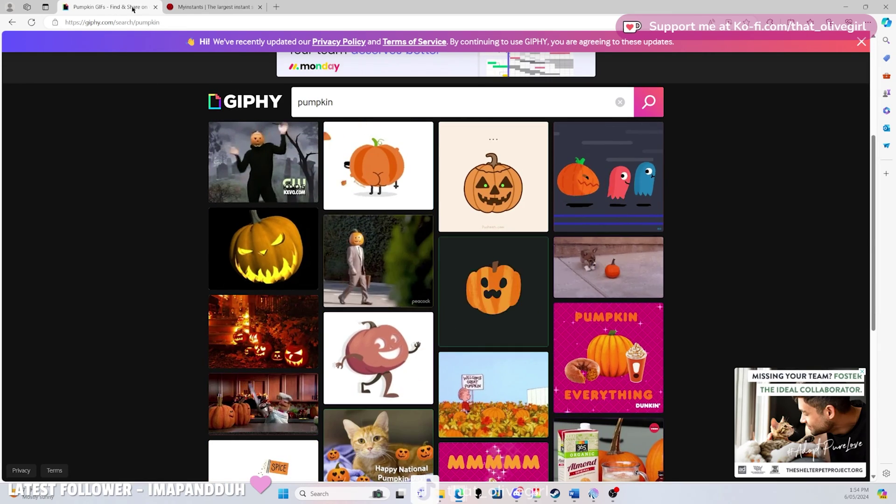
Step: Download the 'Hello there- obi Wan' sound from Myinstants as obi-wan-hello-there.mp3
left_click(203, 4)
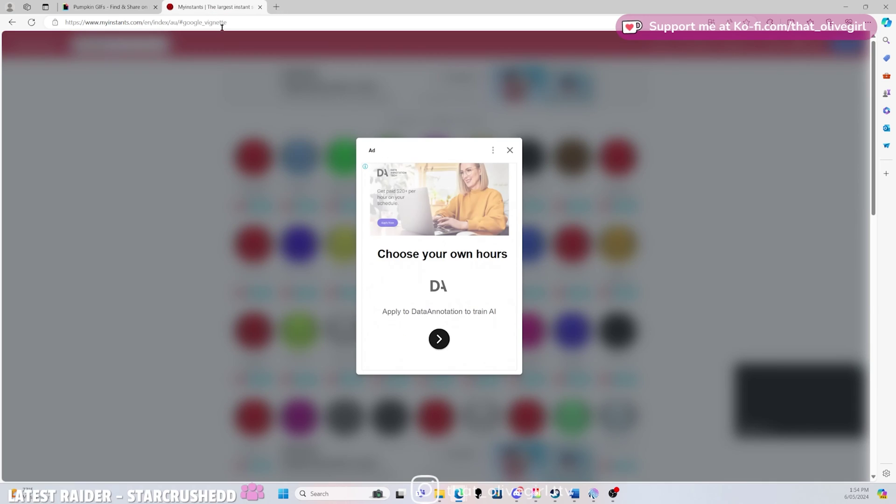
left_click(510, 152)
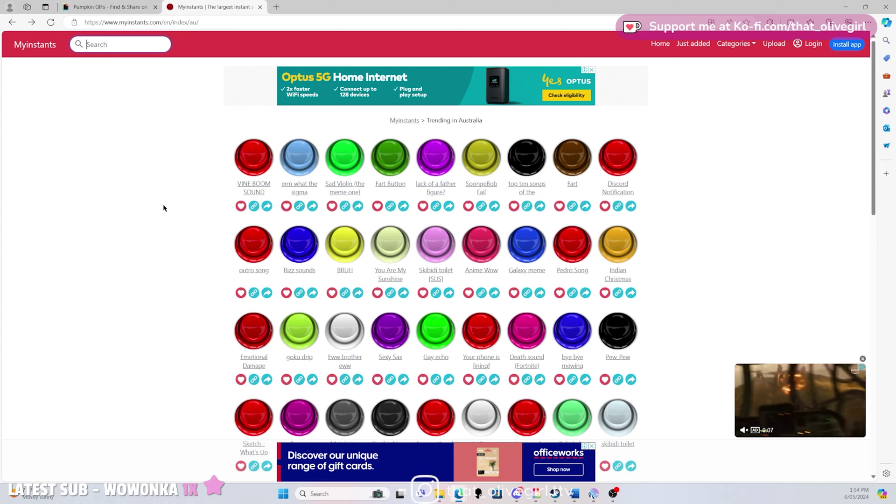
type("hello")
key("Return")
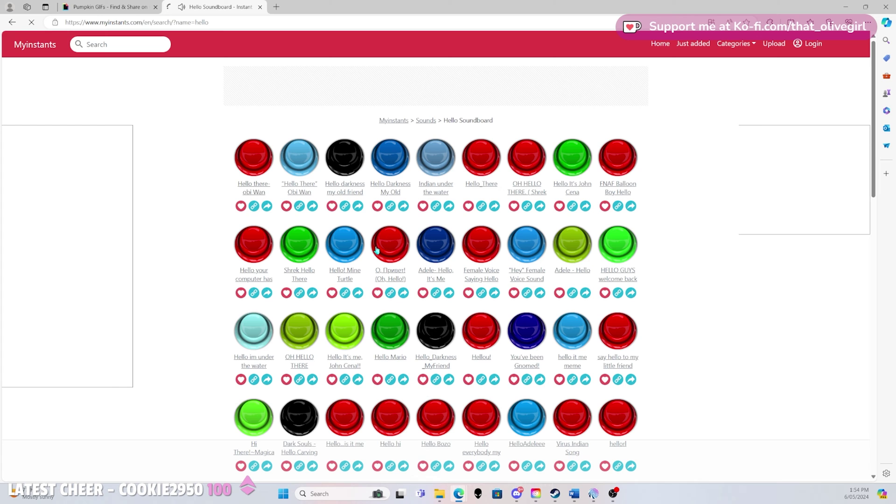
left_click(239, 182)
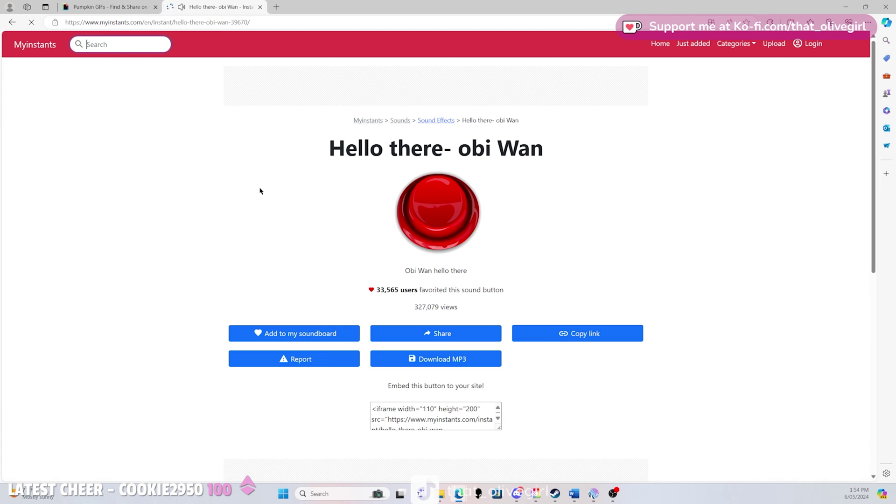
left_click(456, 357)
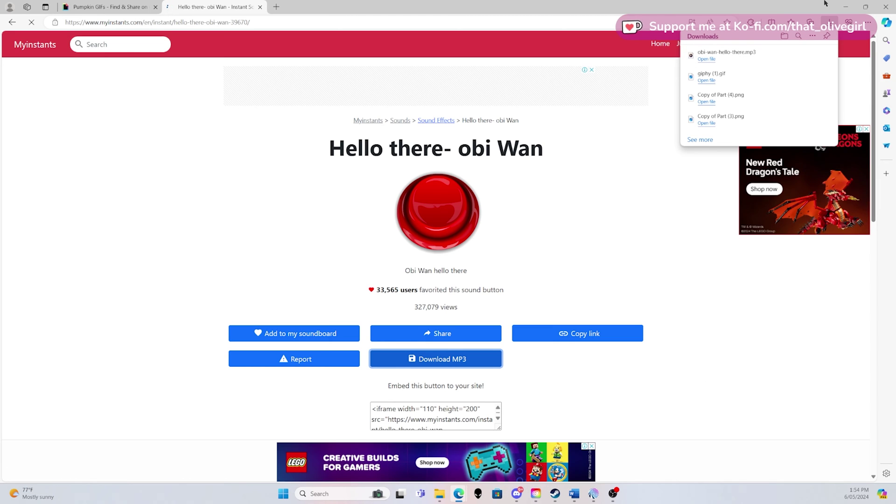
left_click(845, 7)
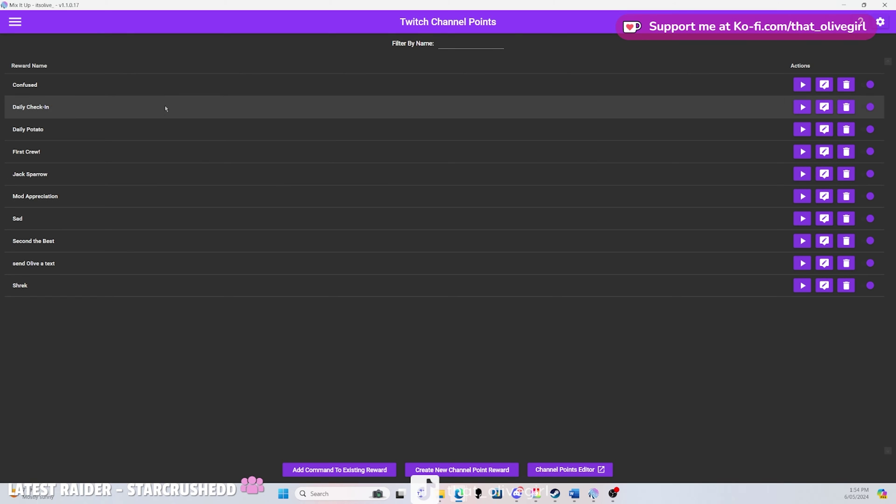
Step: Add an Overlay (Images & Videos) action to the Daily Check-In command
left_click(819, 108)
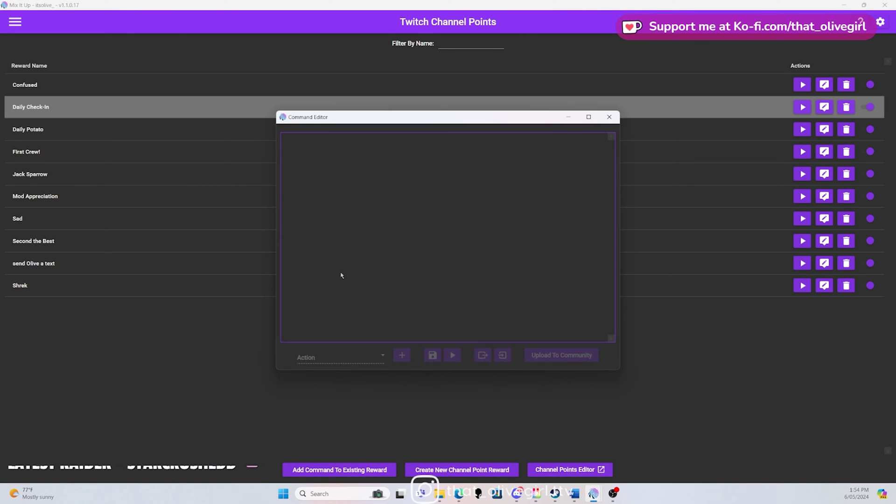
left_click(334, 358)
scroll(352, 275, "down", 5)
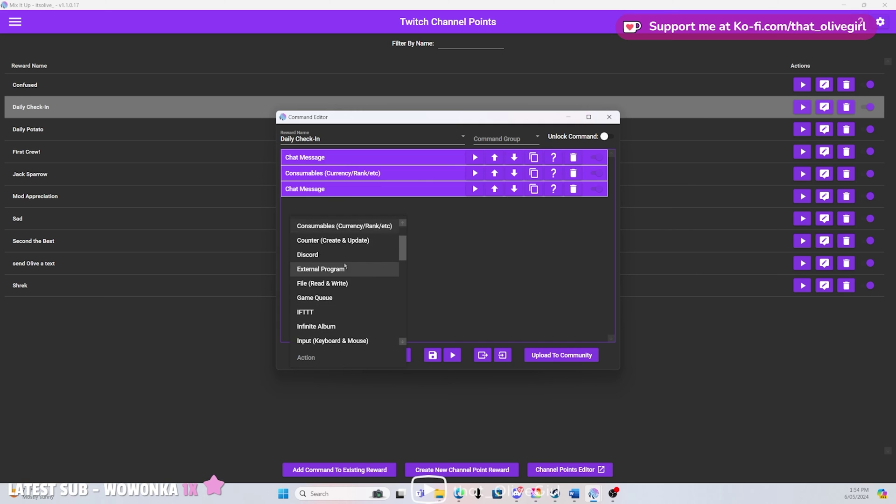
left_click(344, 243)
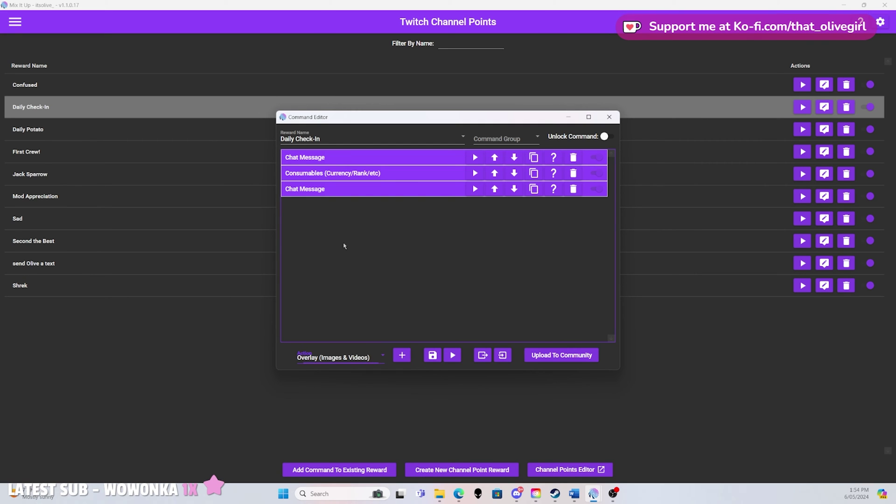
left_click(402, 355)
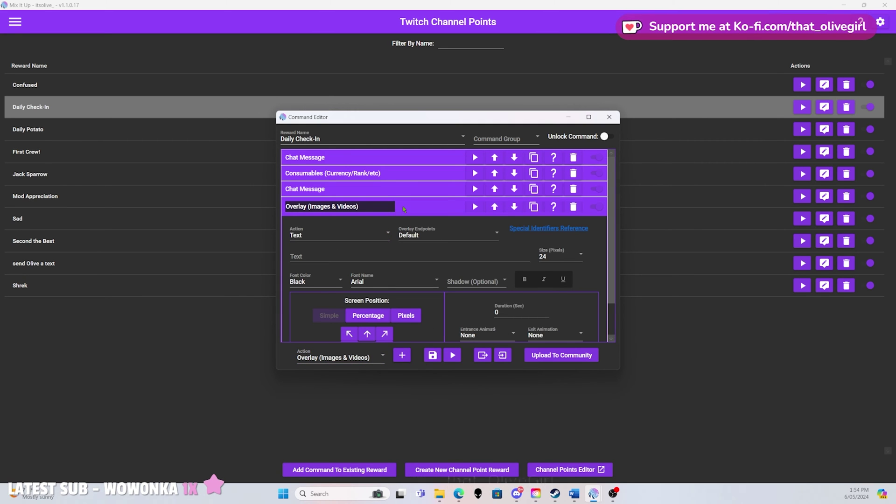
Step: Set the overlay to show giphy (1).gif from Downloads at bottom centre
scroll(404, 159, "down", 2)
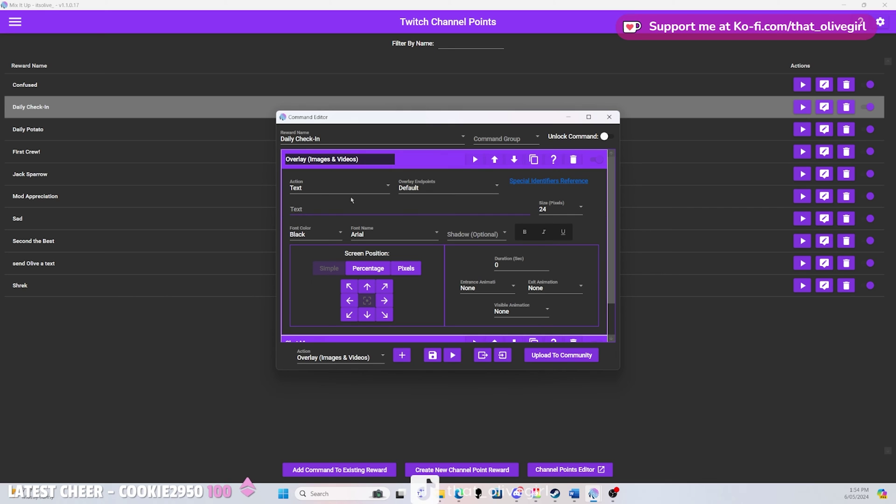
left_click(345, 193)
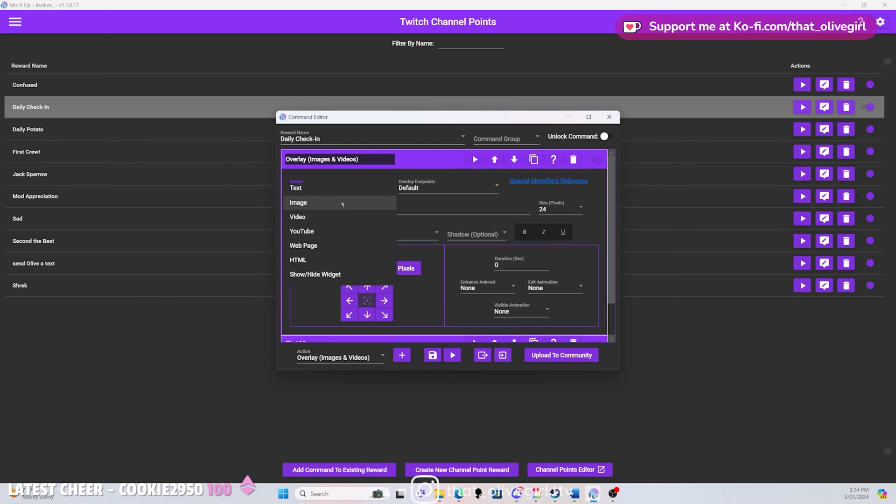
left_click(330, 205)
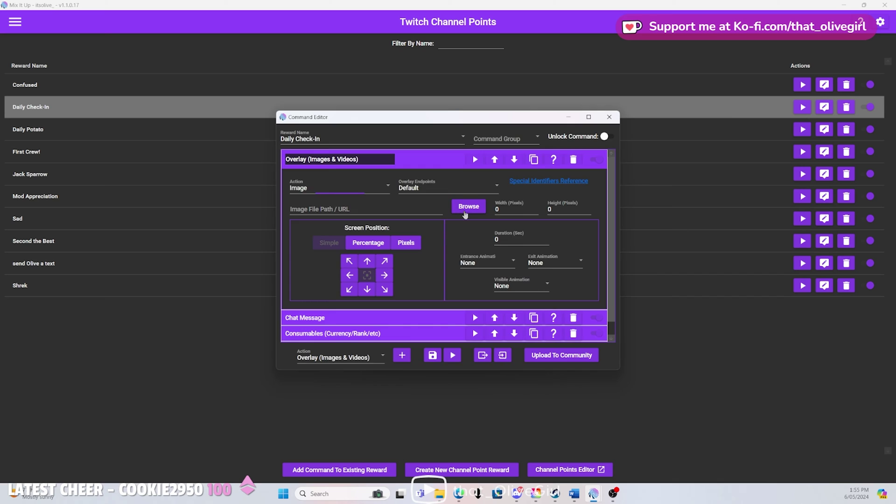
left_click(468, 206)
scroll(346, 247, "up", 2)
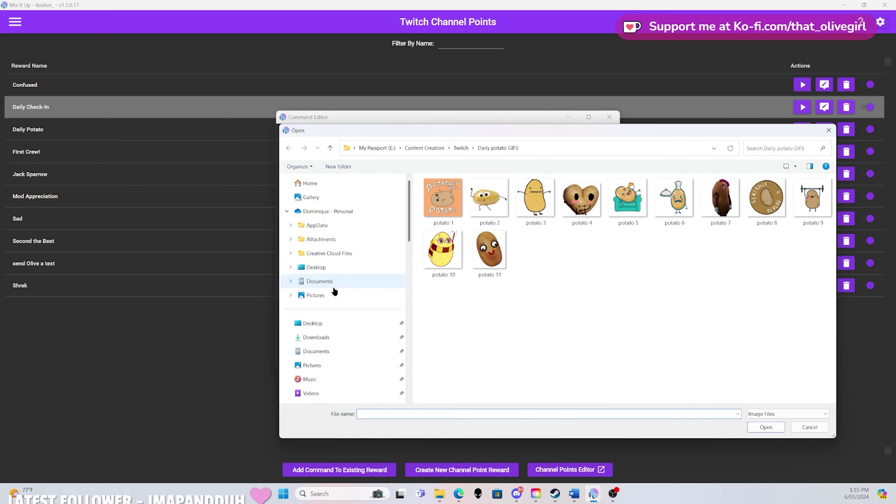
left_click(315, 337)
double_click(442, 214)
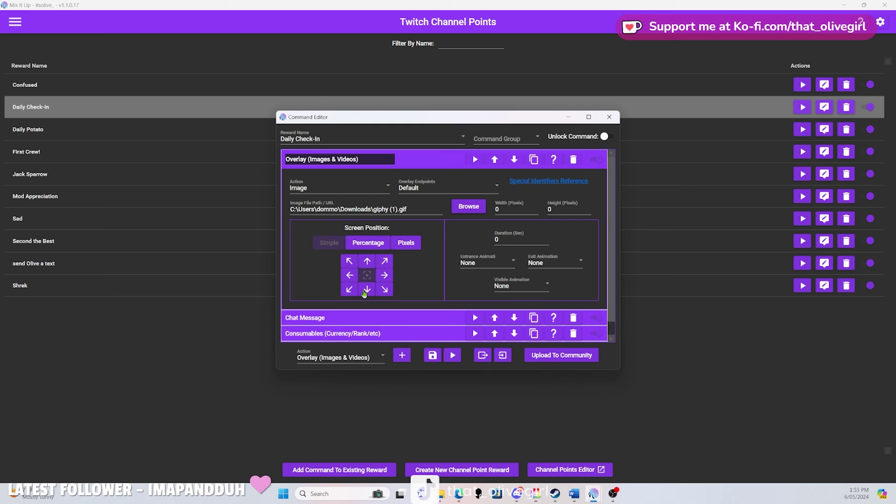
left_click(365, 291)
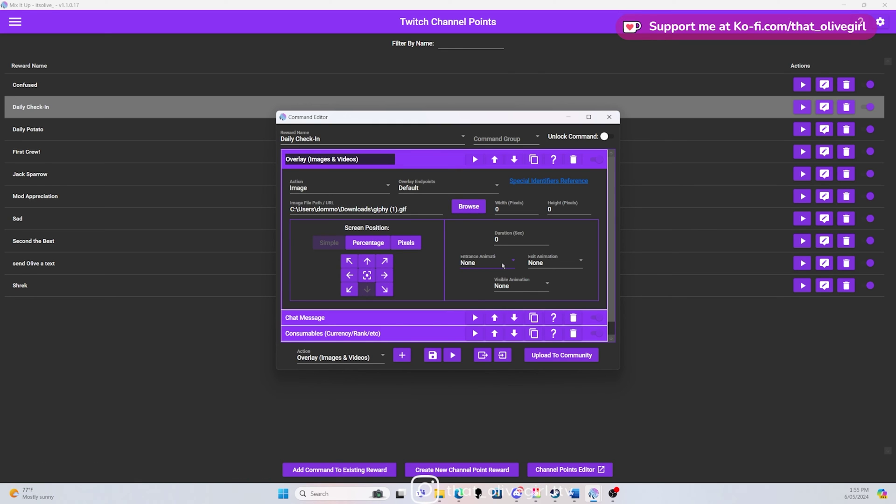
Step: Give the overlay Fade In and Fade Out animations and a 5-second duration
left_click(503, 266)
scroll(497, 338, "down", 3)
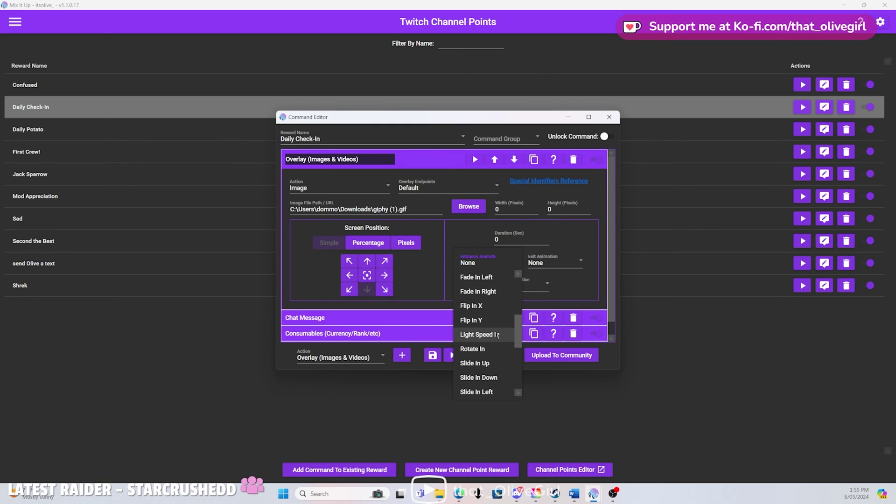
scroll(496, 334, "up", 1)
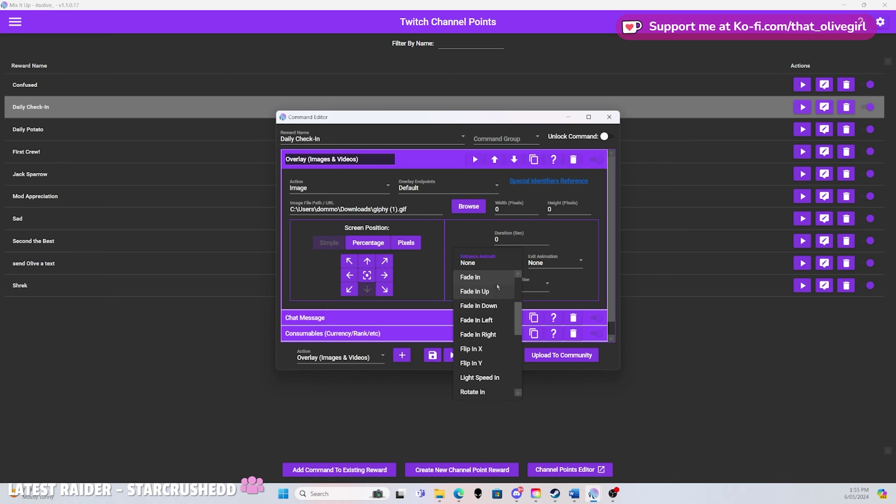
left_click(471, 277)
left_click(549, 263)
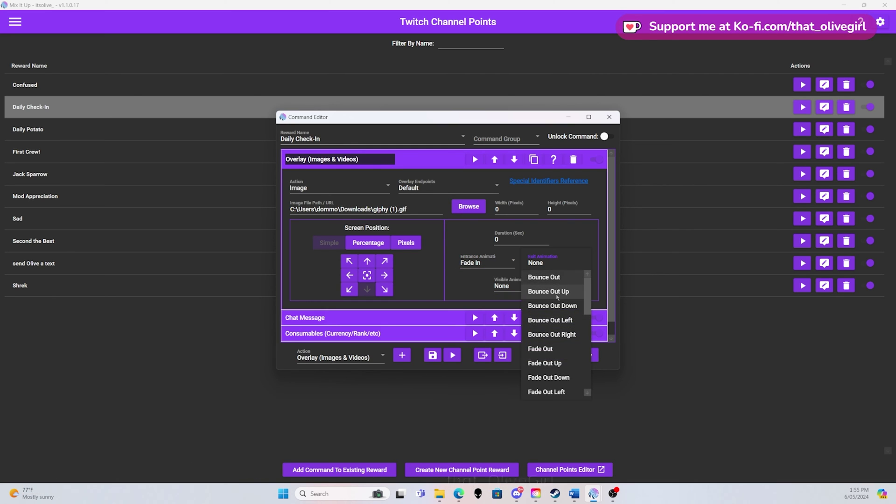
left_click(541, 349)
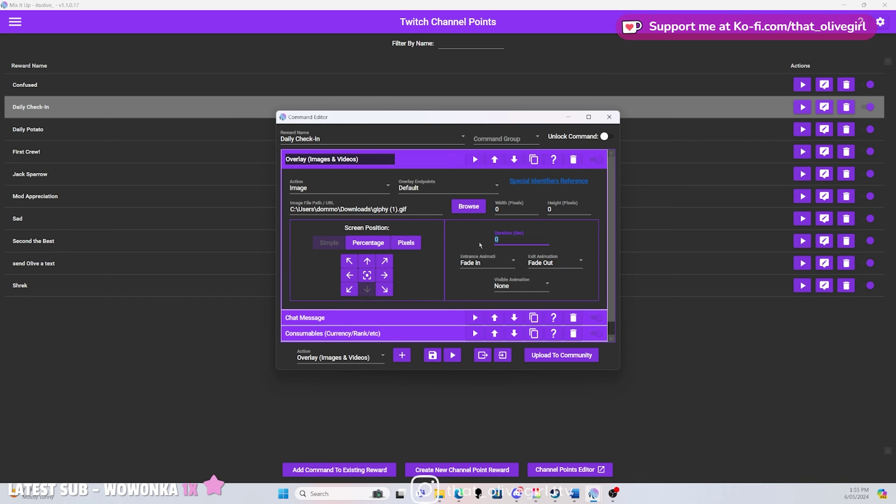
type("5")
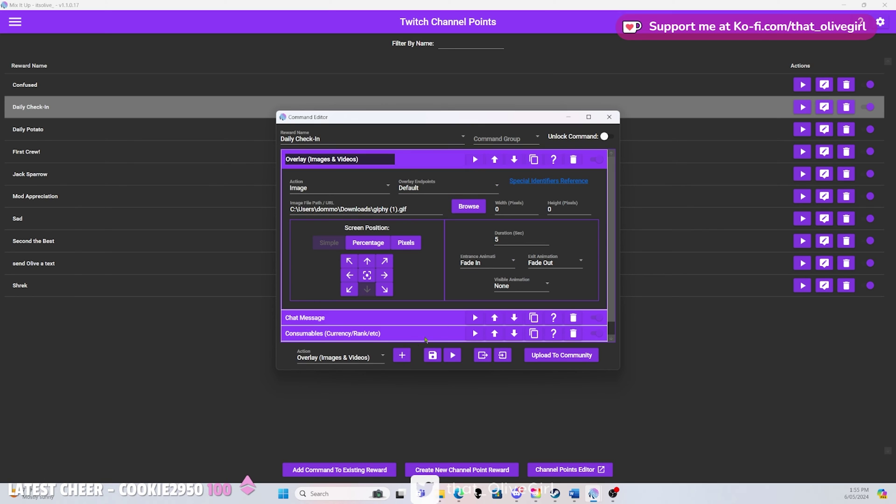
left_click(400, 357)
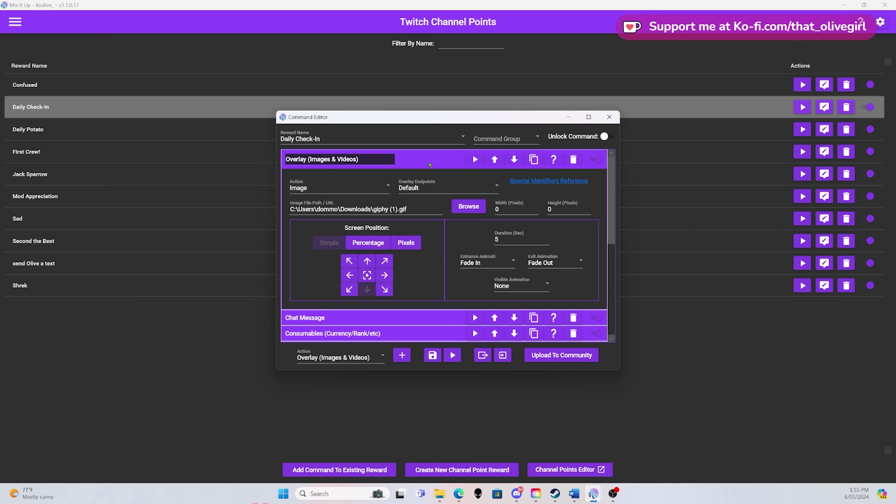
Step: Remove the extra empty overlay action and add a Sound action as the second action
left_click(429, 165)
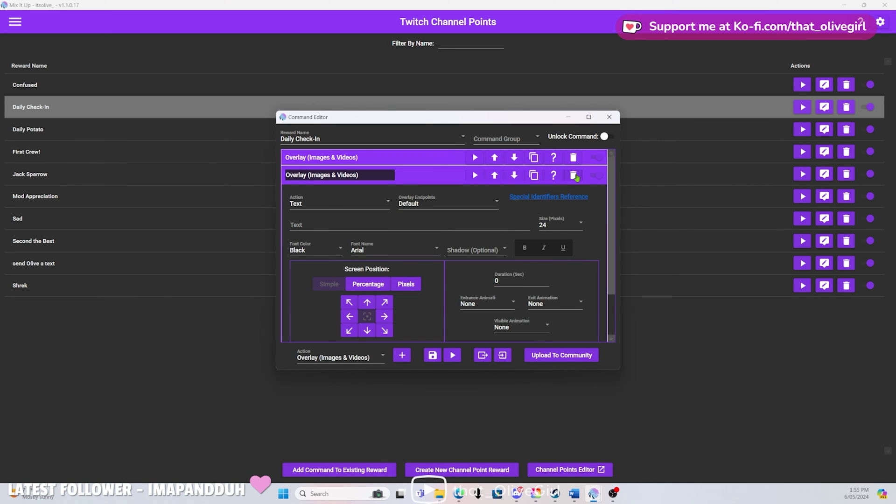
left_click(573, 176)
left_click(339, 357)
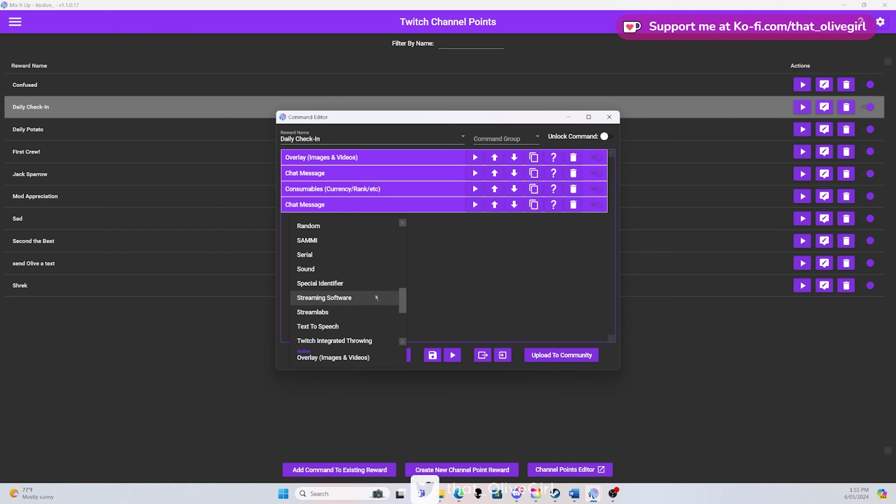
left_click(346, 268)
left_click(400, 355)
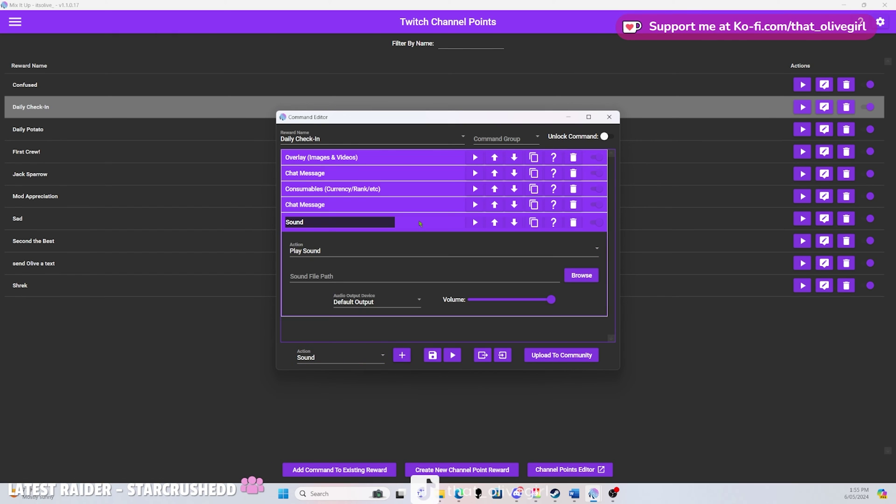
left_click_drag(410, 221, 413, 174)
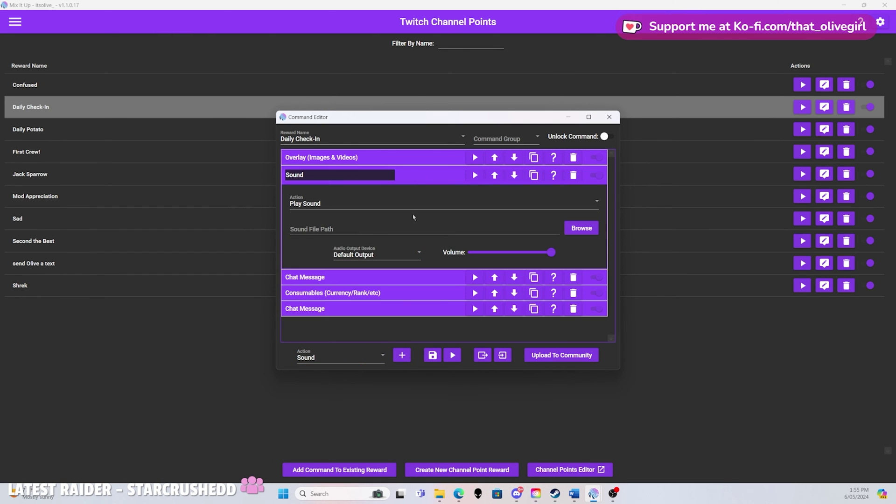
Step: Set the Sound action to play obi-wan-hello-there.mp3 at volume 50
left_click(581, 228)
left_click(457, 220)
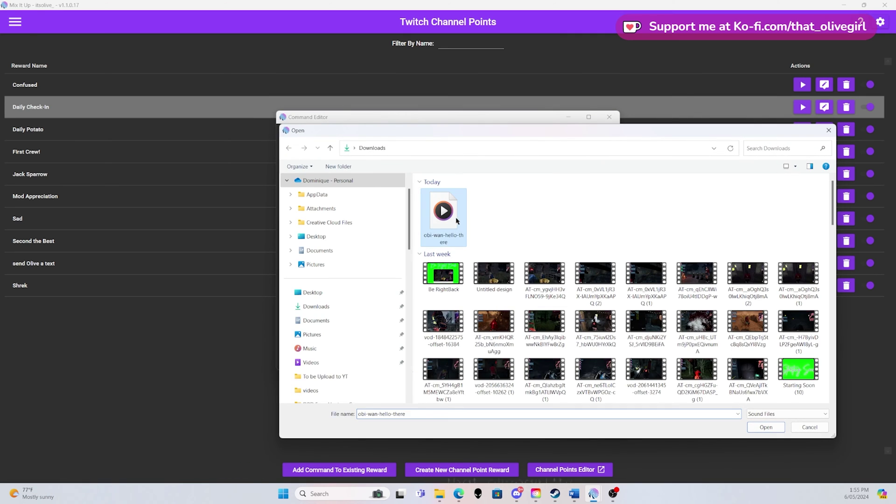
double_click(456, 221)
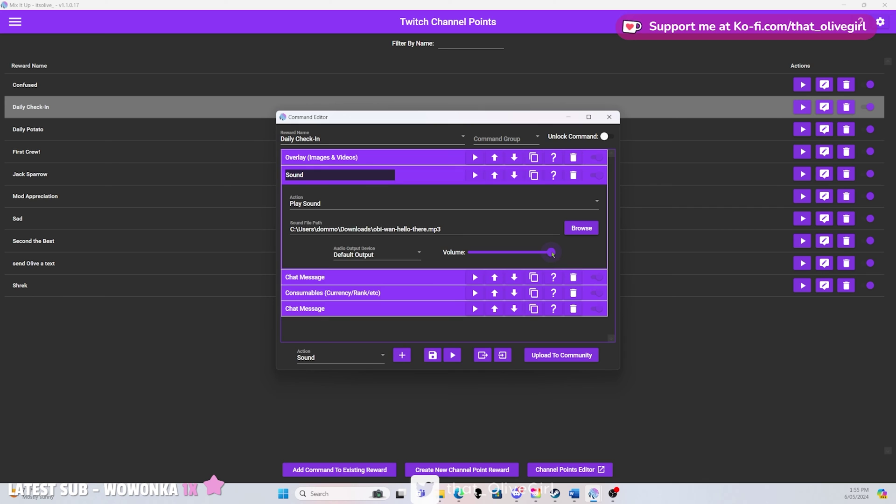
left_click_drag(552, 254, 514, 256)
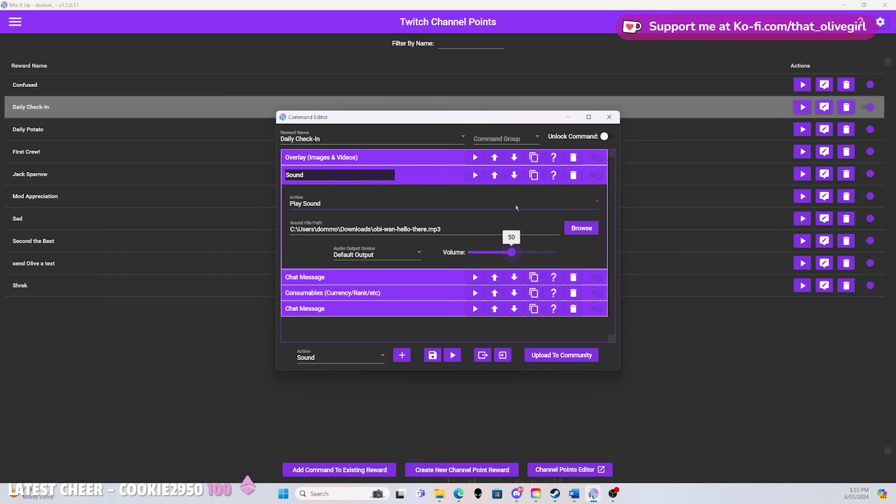
left_click(443, 176)
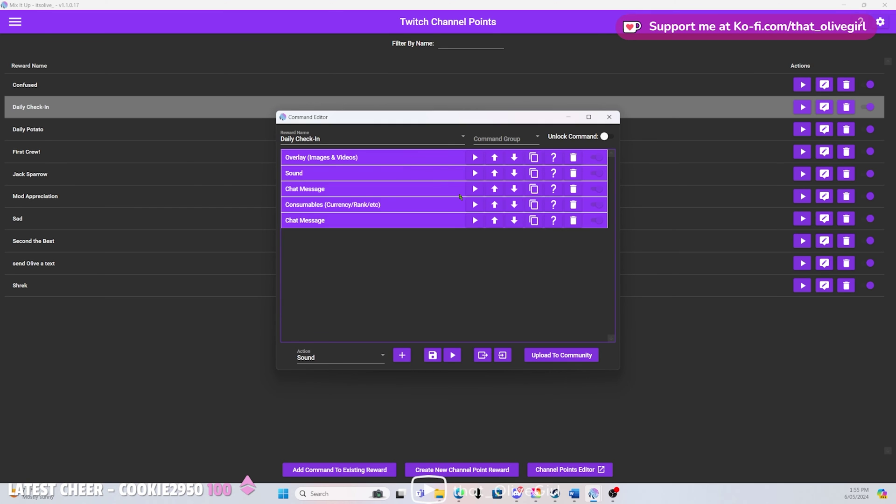
Step: Save the Daily Check-In command and test-run it once with default values
left_click(433, 358)
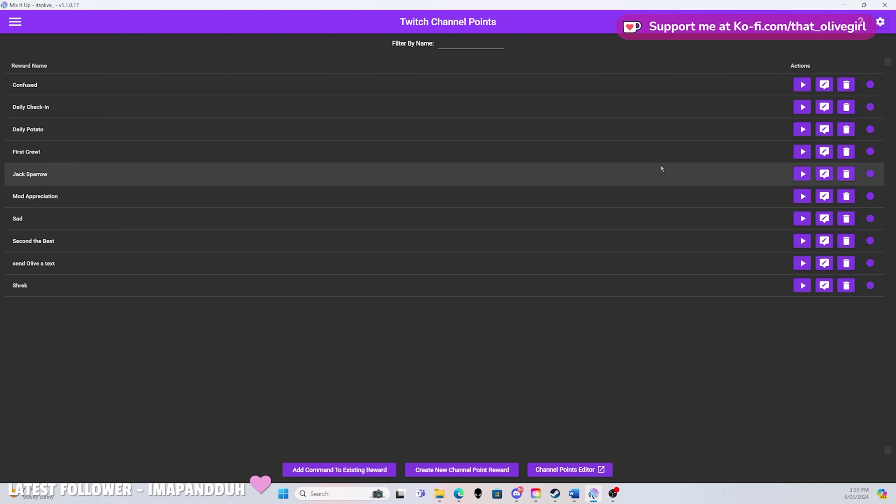
left_click(802, 108)
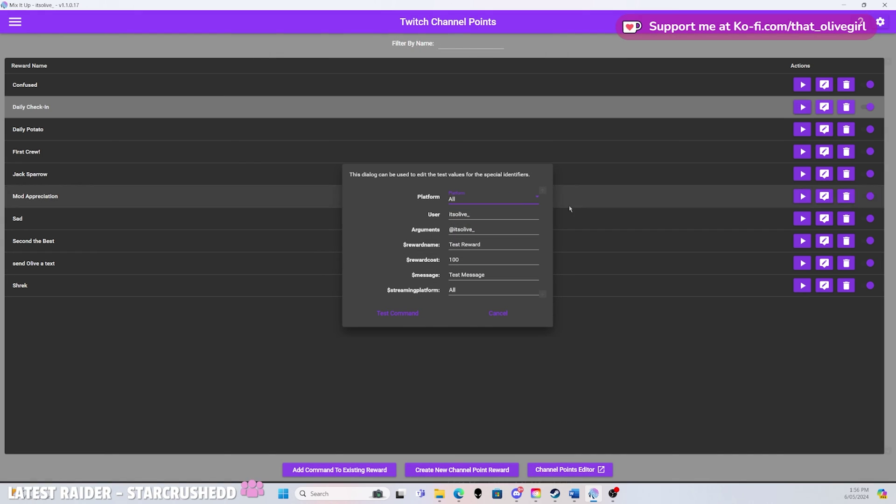
left_click(396, 313)
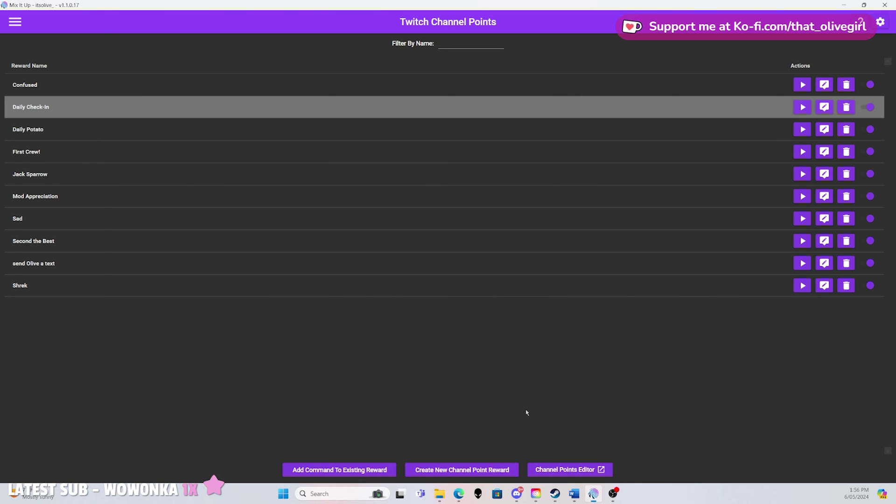
Step: In Twitch, open Daily Check-In for editing via Viewer Rewards > Channel Points > Manage Rewards & Challenges
mouse_move(459, 495)
left_click(506, 446)
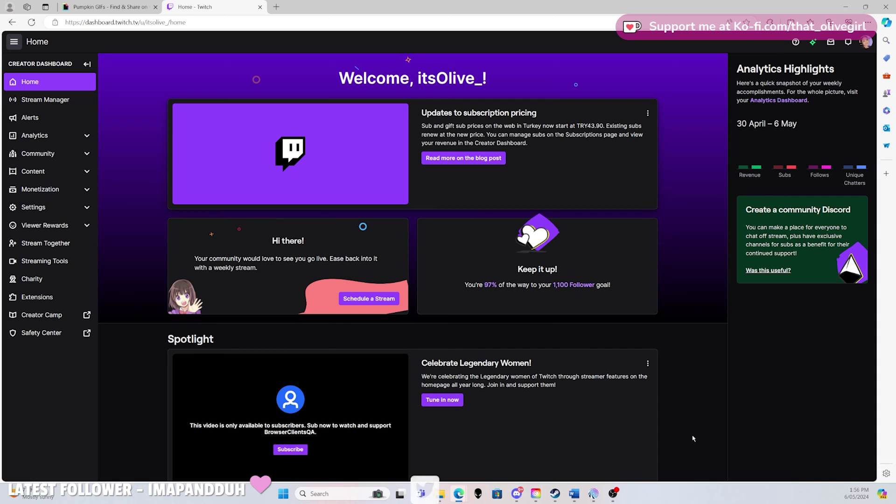
left_click(91, 222)
left_click(66, 244)
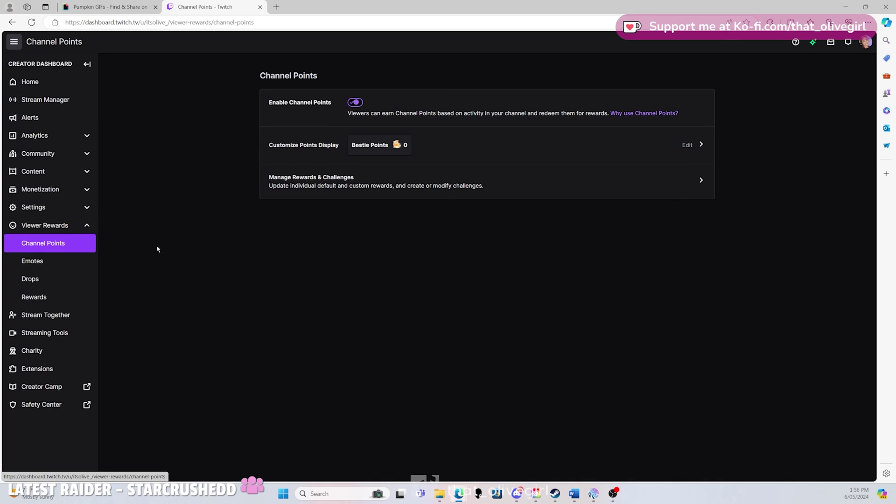
left_click(596, 182)
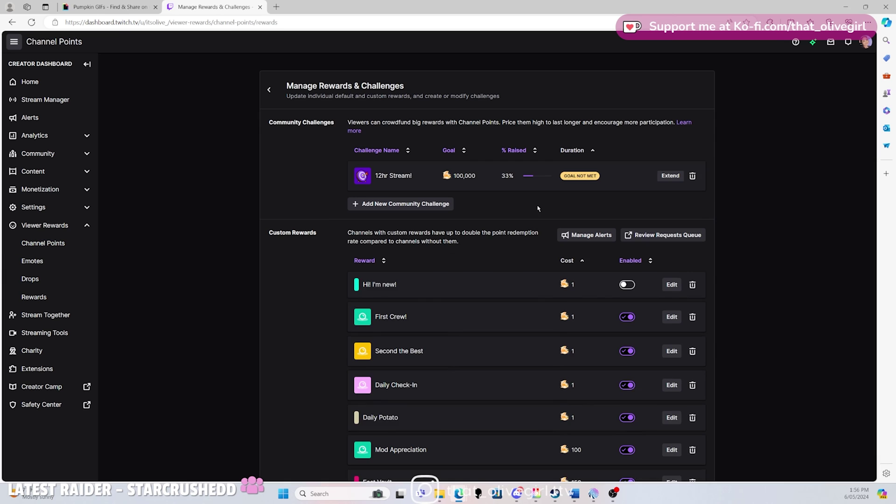
scroll(505, 238, "down", 4)
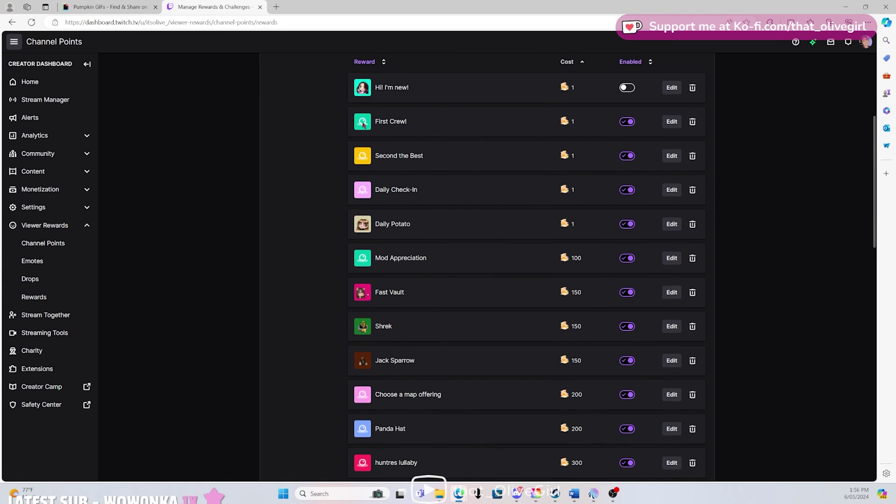
left_click(672, 190)
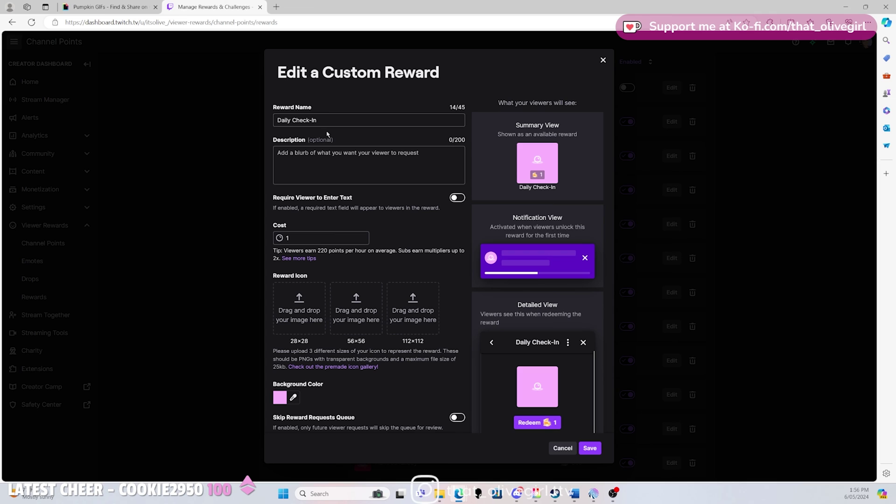
Step: Turn on Cooldown & Limits for Daily Check-In with 1 redemption per user per stream, and save
left_click(433, 159)
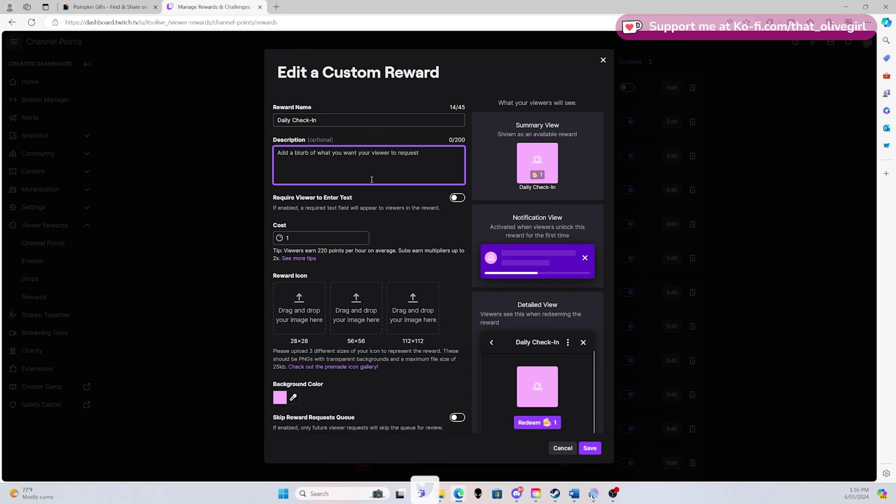
scroll(326, 235, "down", 2)
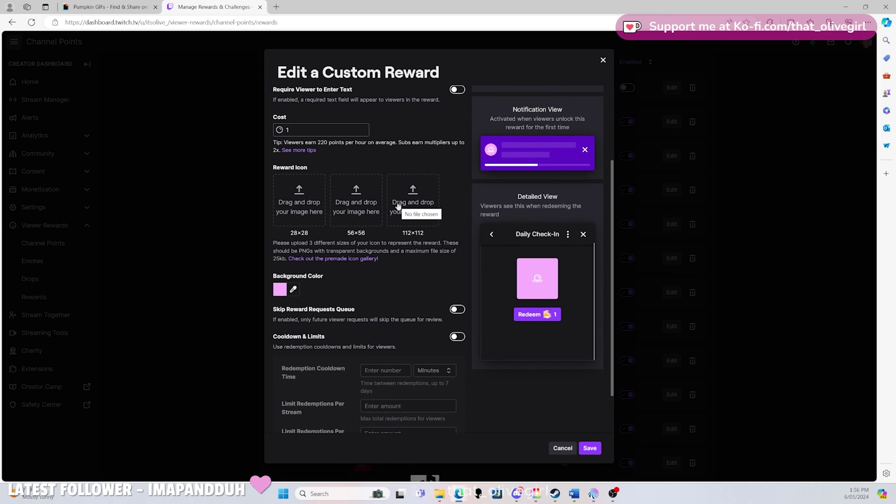
scroll(401, 219, "down", 1)
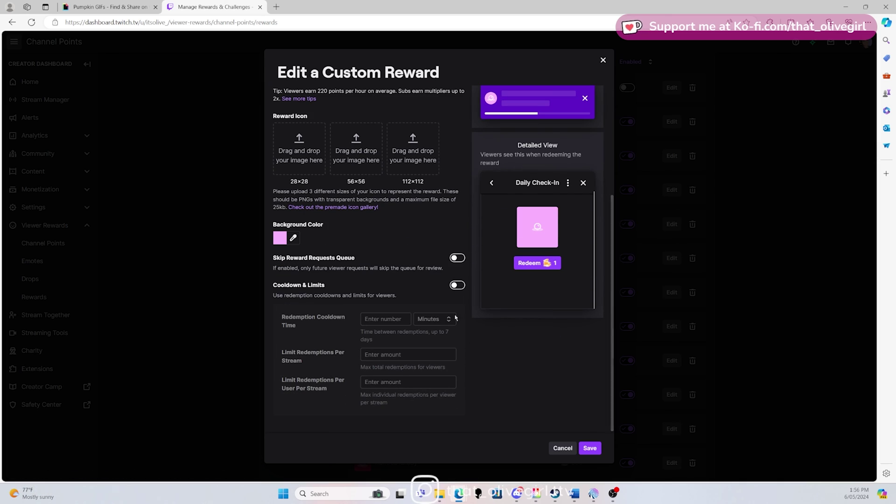
left_click(453, 288)
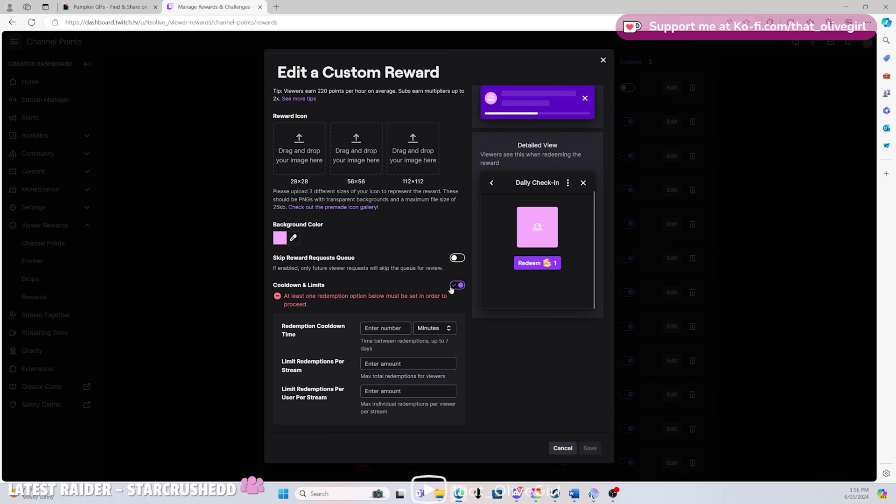
scroll(377, 294, "down", 1)
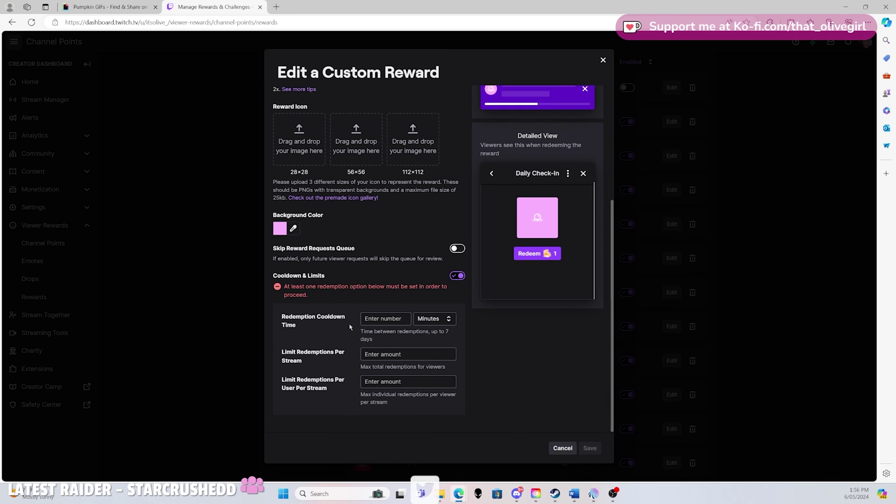
left_click(395, 354)
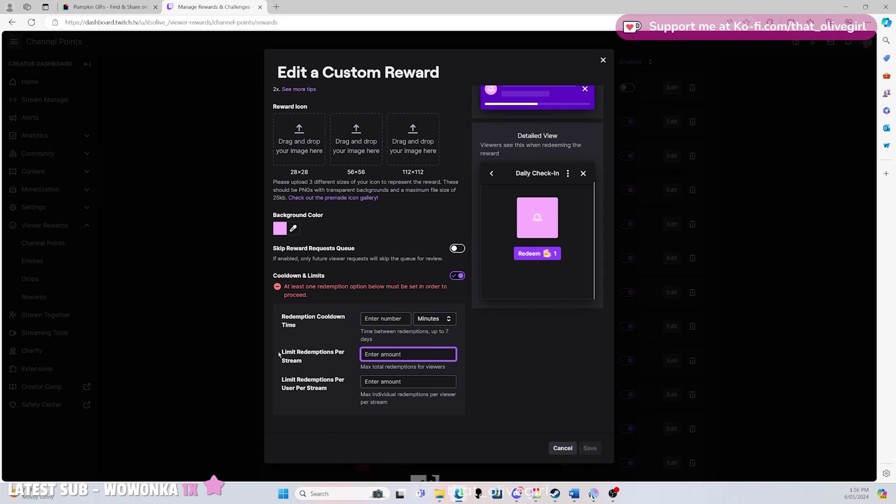
left_click(381, 382)
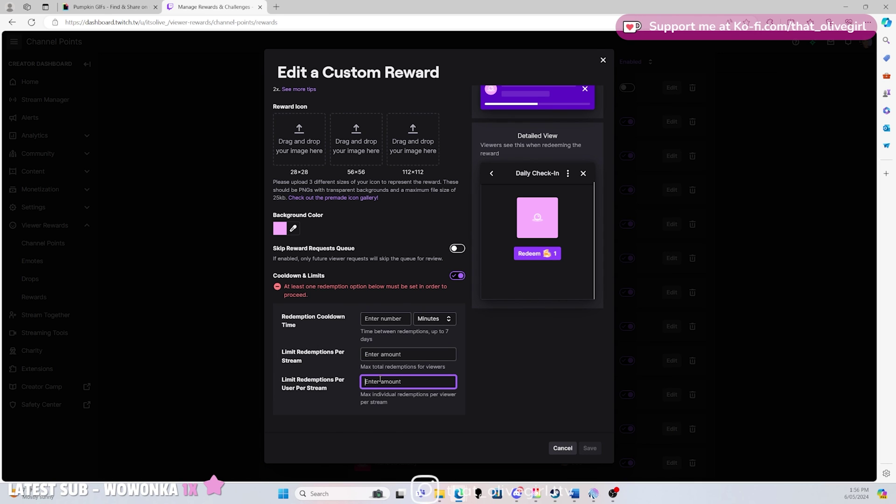
type("1")
left_click(575, 415)
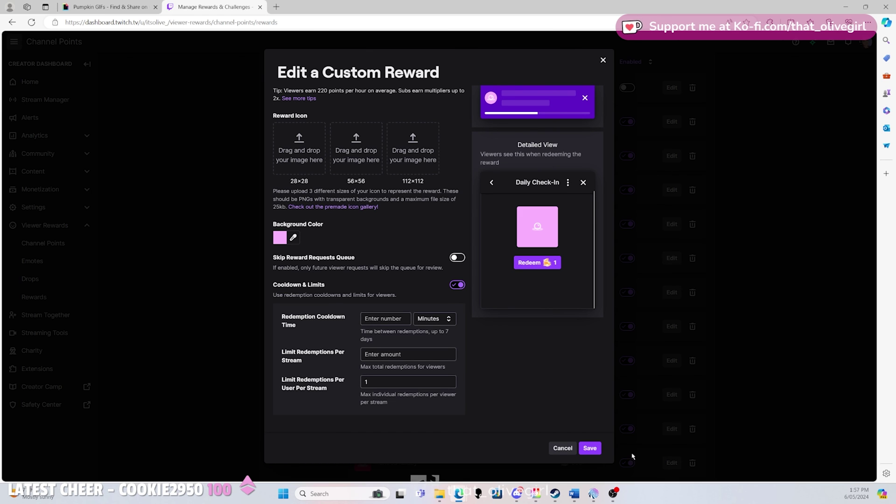
scroll(396, 357, "up", 3)
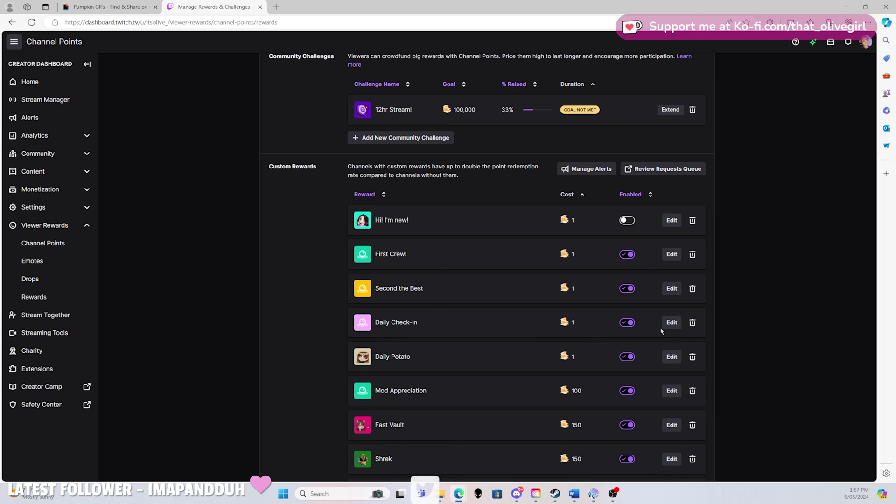
Step: Review and re-save the Daily Potato reward's settings, then return to Mix It Up
left_click(670, 356)
scroll(329, 333, "down", 2)
scroll(330, 333, "down", 3)
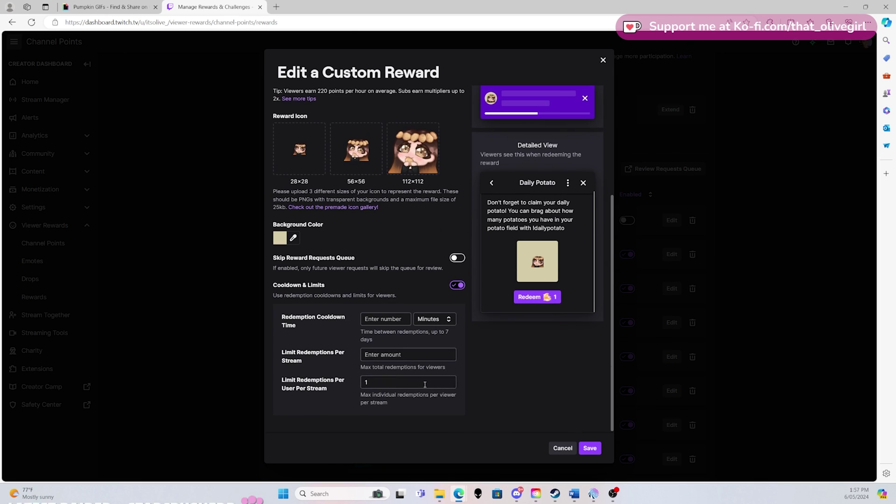
scroll(437, 344, "up", 5)
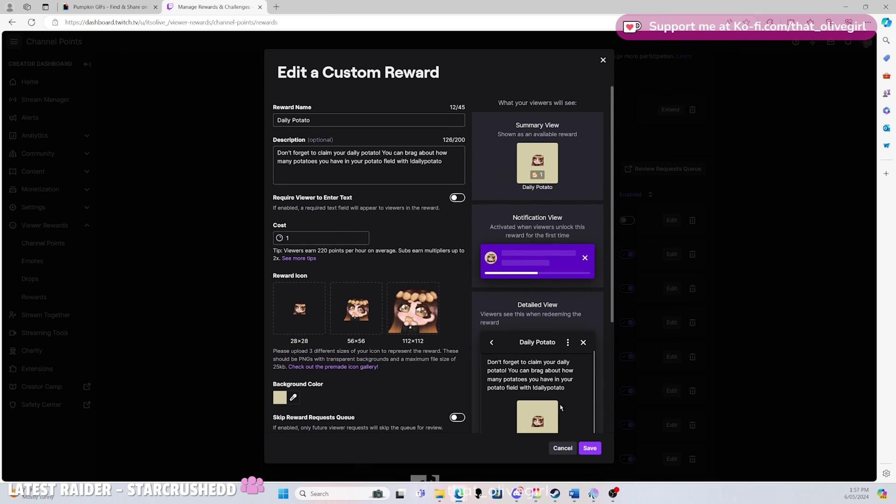
left_click(590, 448)
left_click(594, 495)
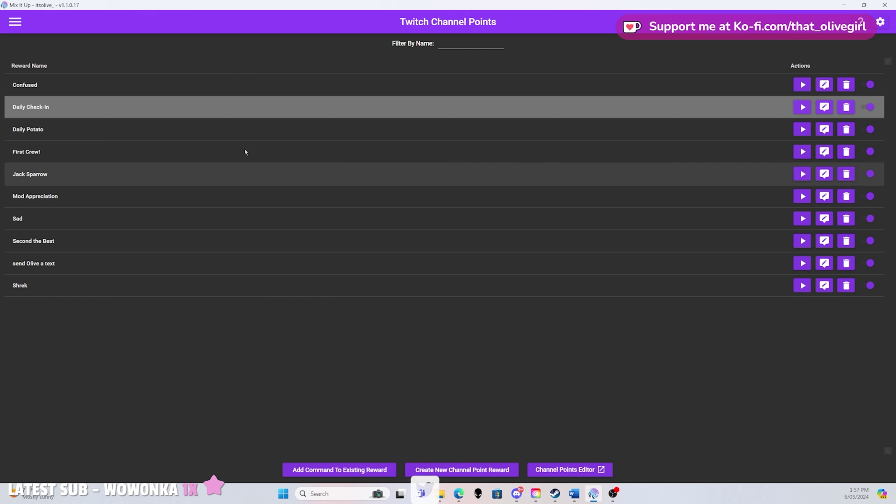
left_click(809, 113)
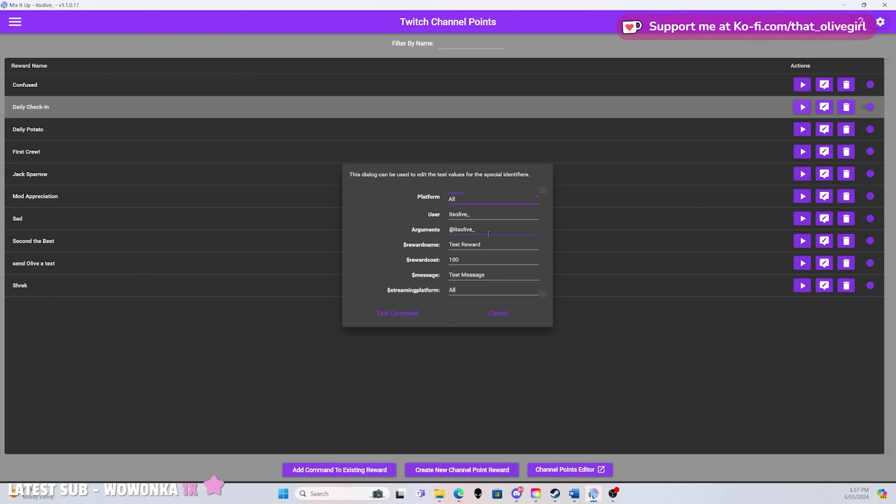
left_click(392, 309)
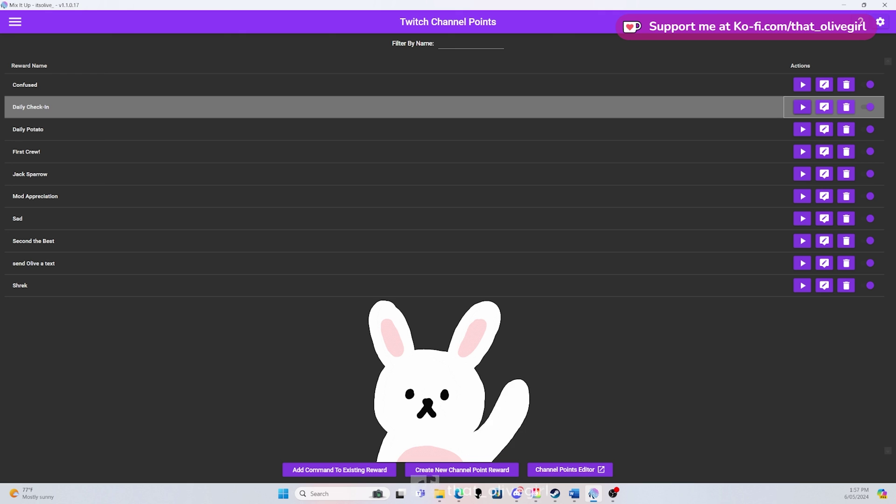